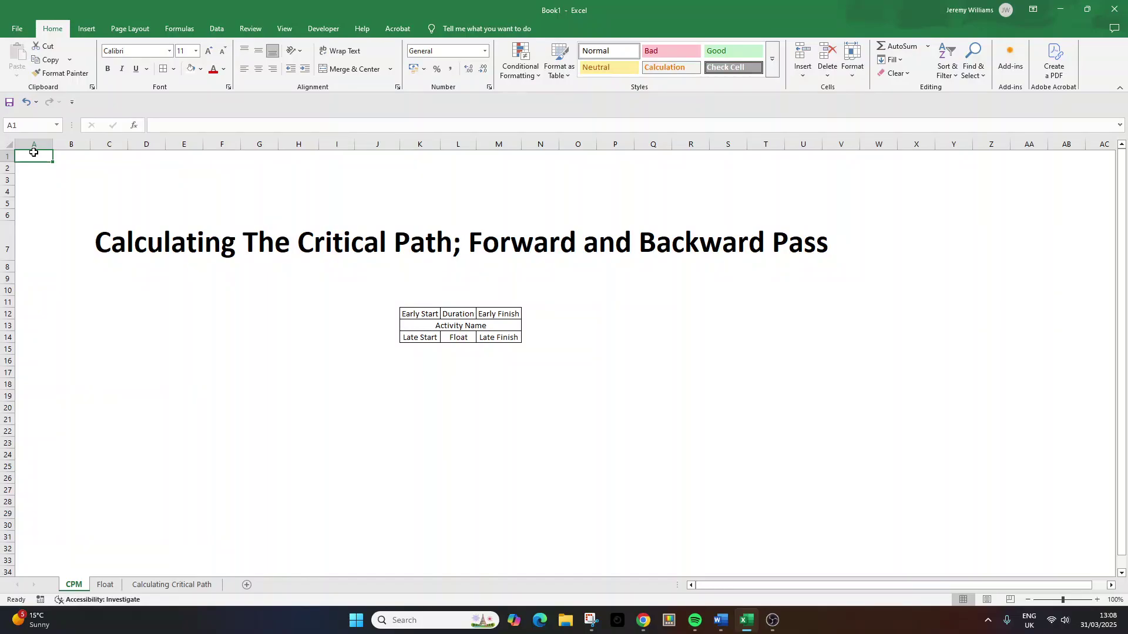
# Review the float explanation on the Float sheet and the Definitions table on the Calculating Critical Path sheet
pyautogui.click(107, 585)
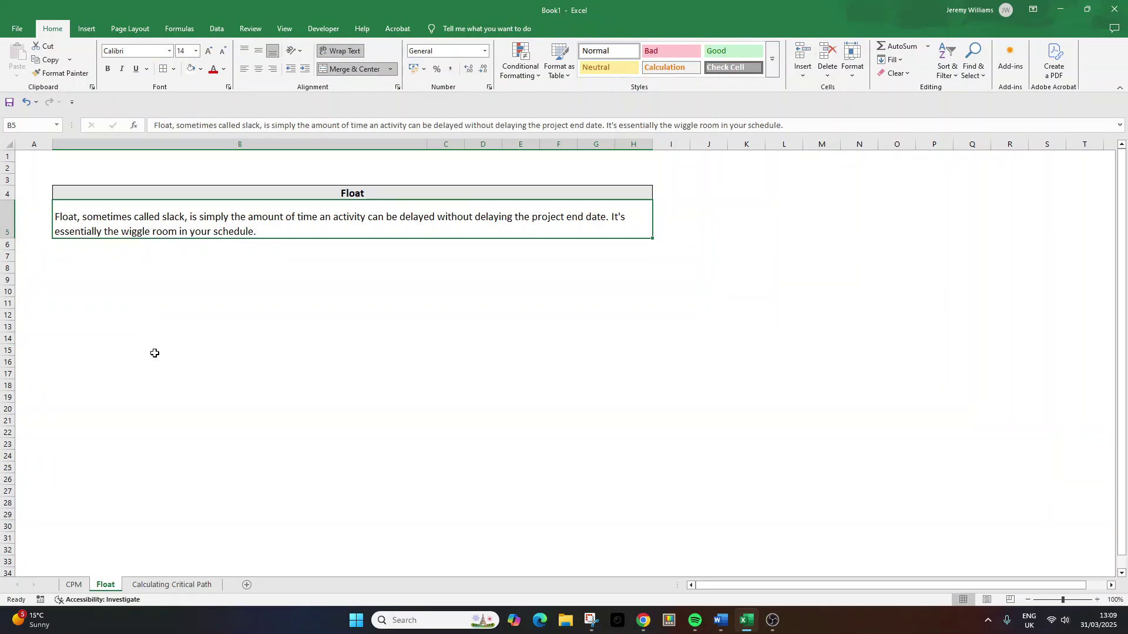
pyautogui.click(198, 586)
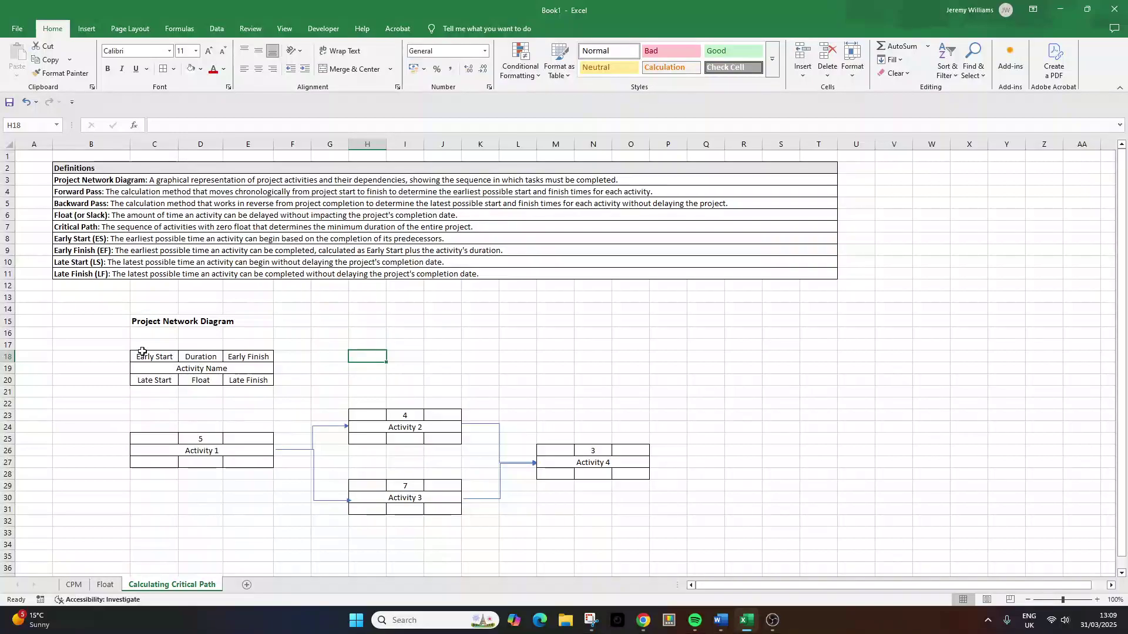
pyautogui.moveTo(106, 169); pyautogui.dragTo(127, 272)
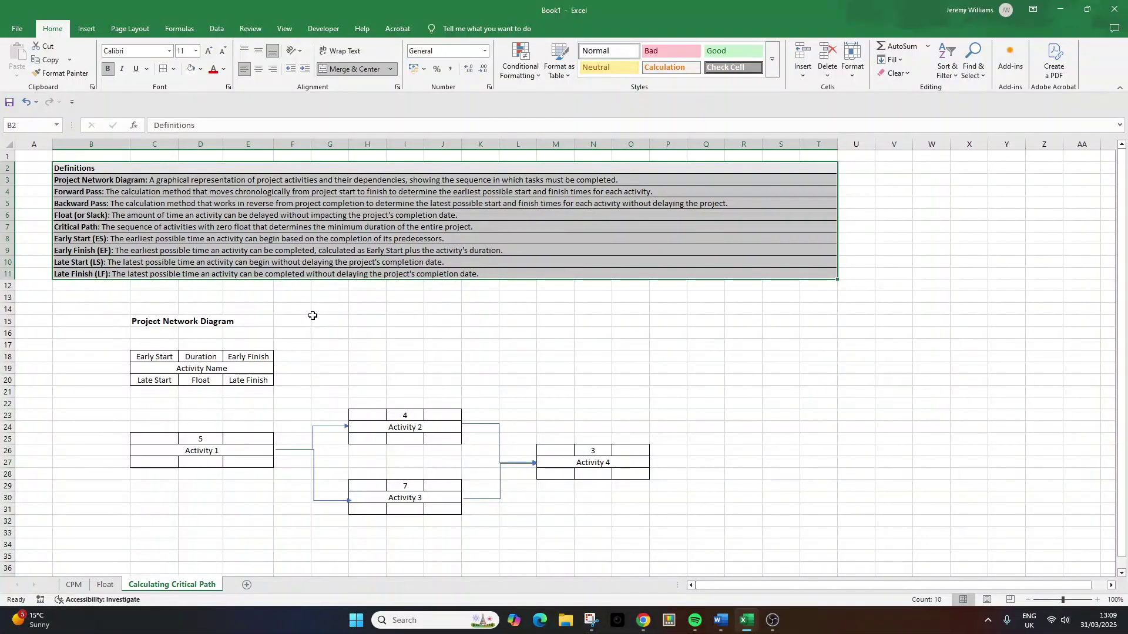
pyautogui.click(312, 314)
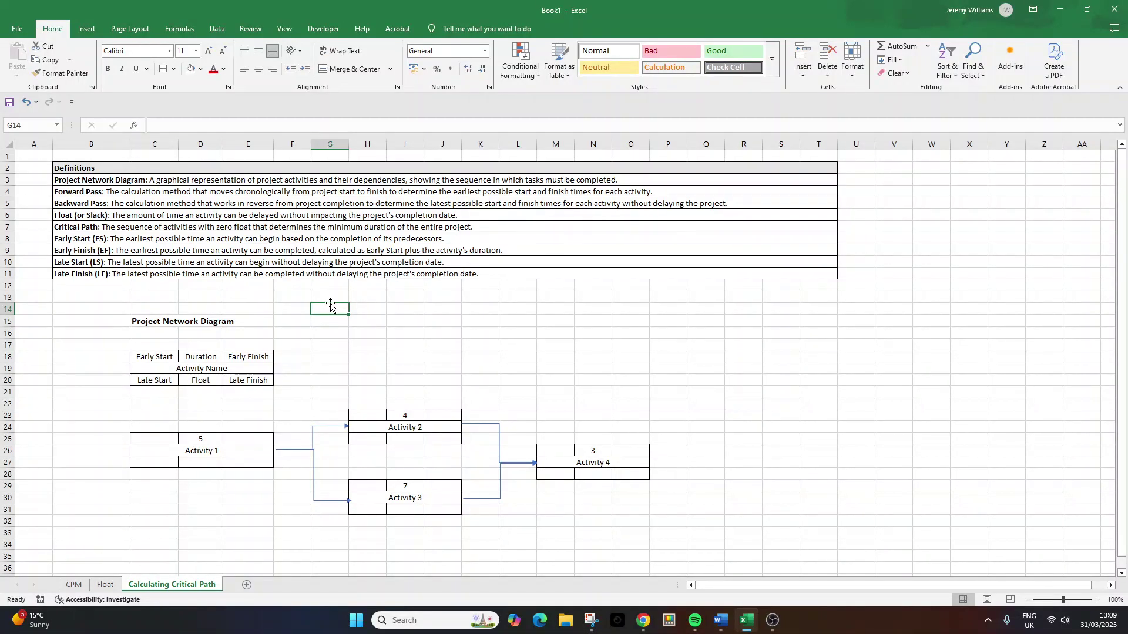
# Examine the activities, their dependencies and their durations in the project network diagram, using the legend box as reference
pyautogui.click(229, 449)
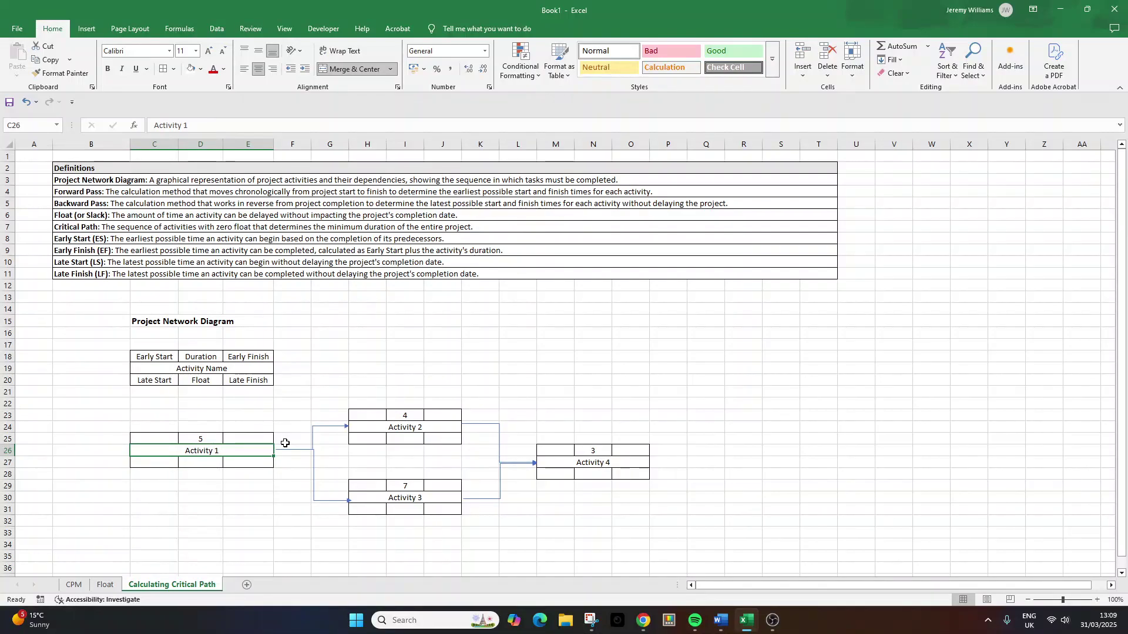
pyautogui.click(420, 497)
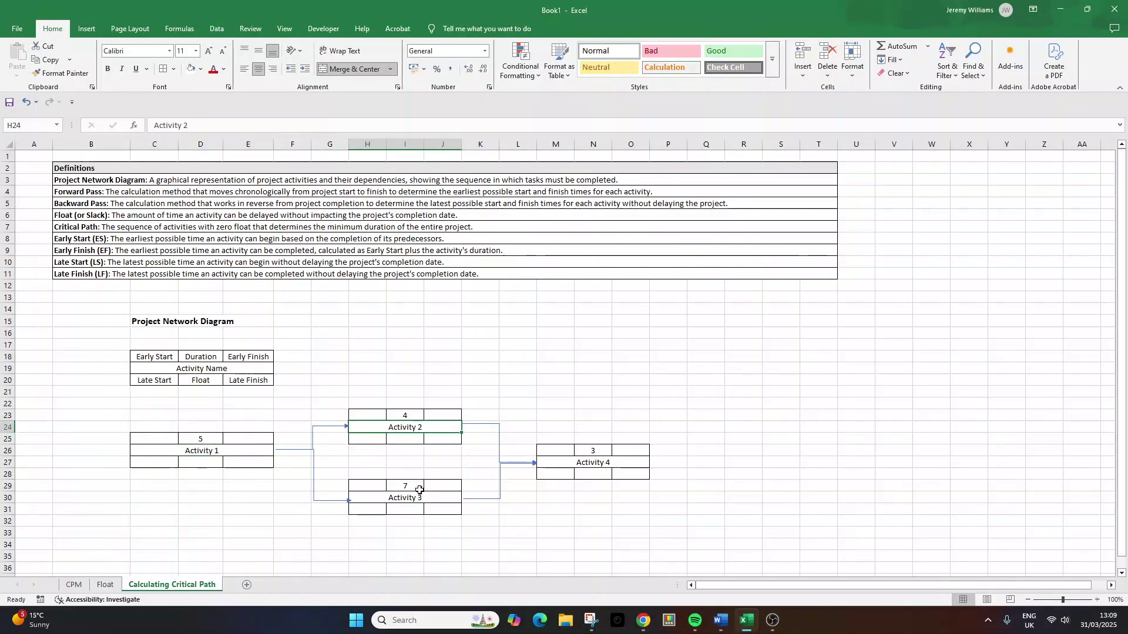
pyautogui.click(589, 463)
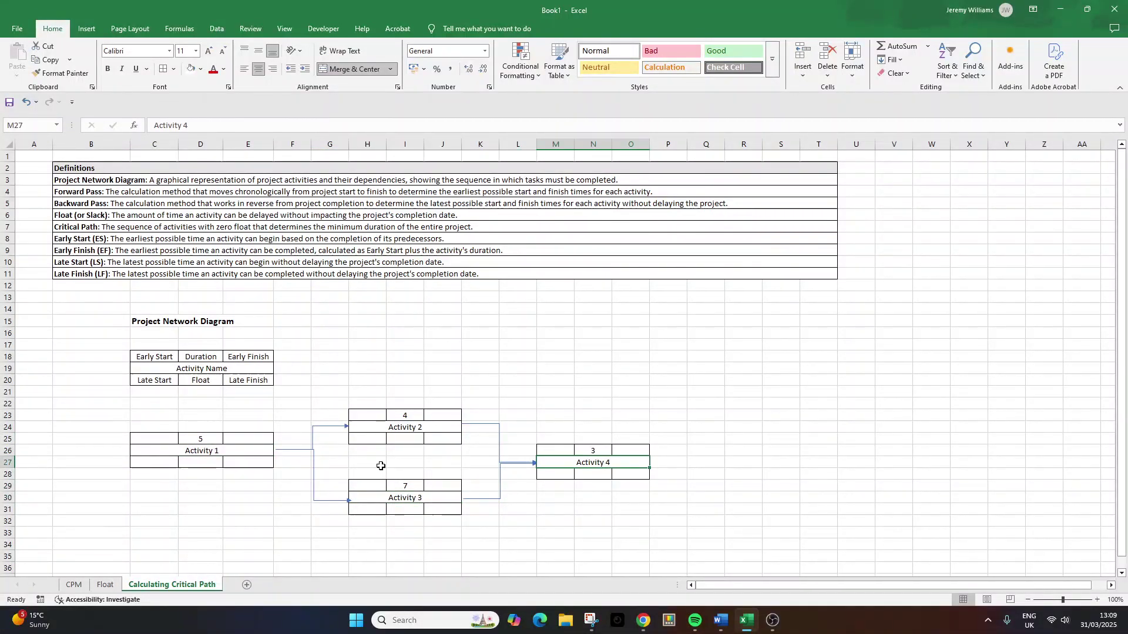
pyautogui.click(248, 414)
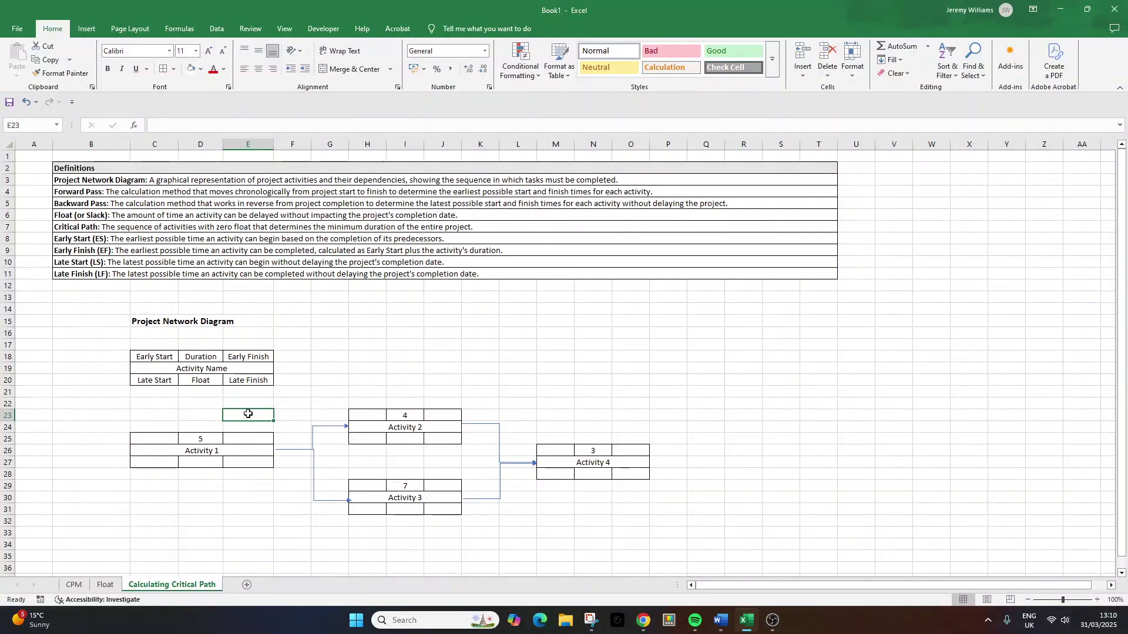
pyautogui.click(202, 347)
pyautogui.click(203, 359)
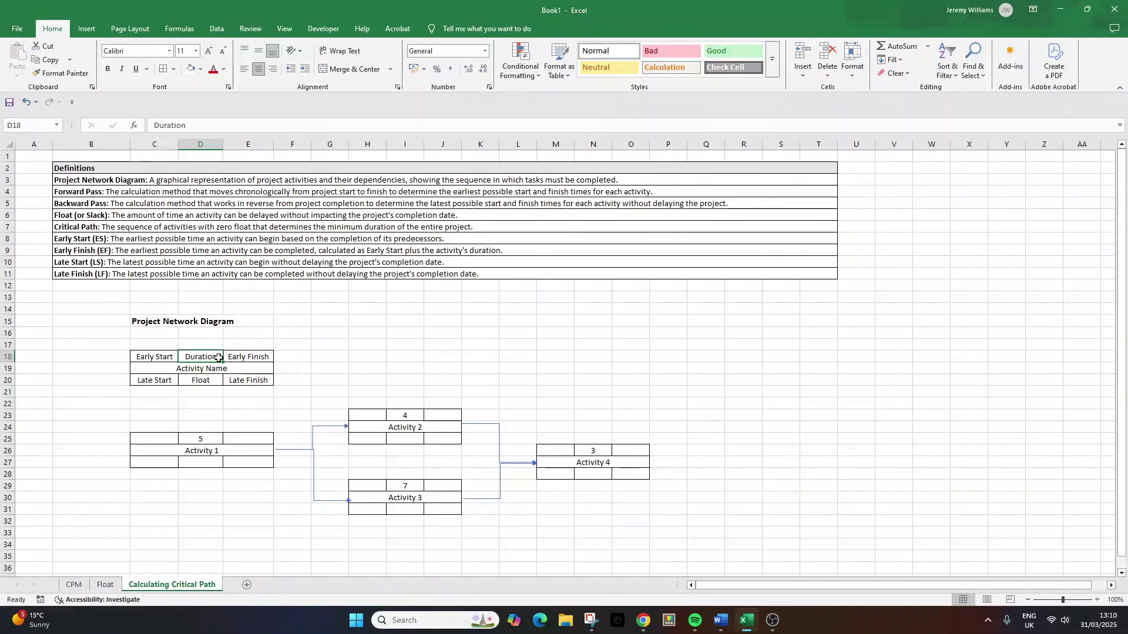
pyautogui.click(202, 438)
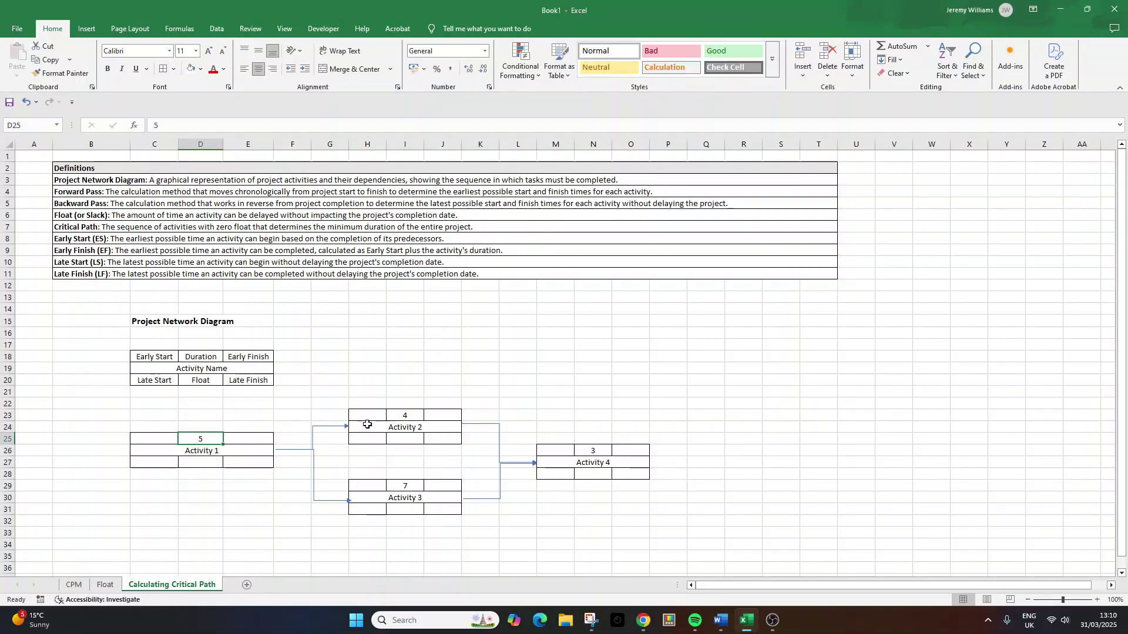
pyautogui.click(398, 427)
pyautogui.click(423, 499)
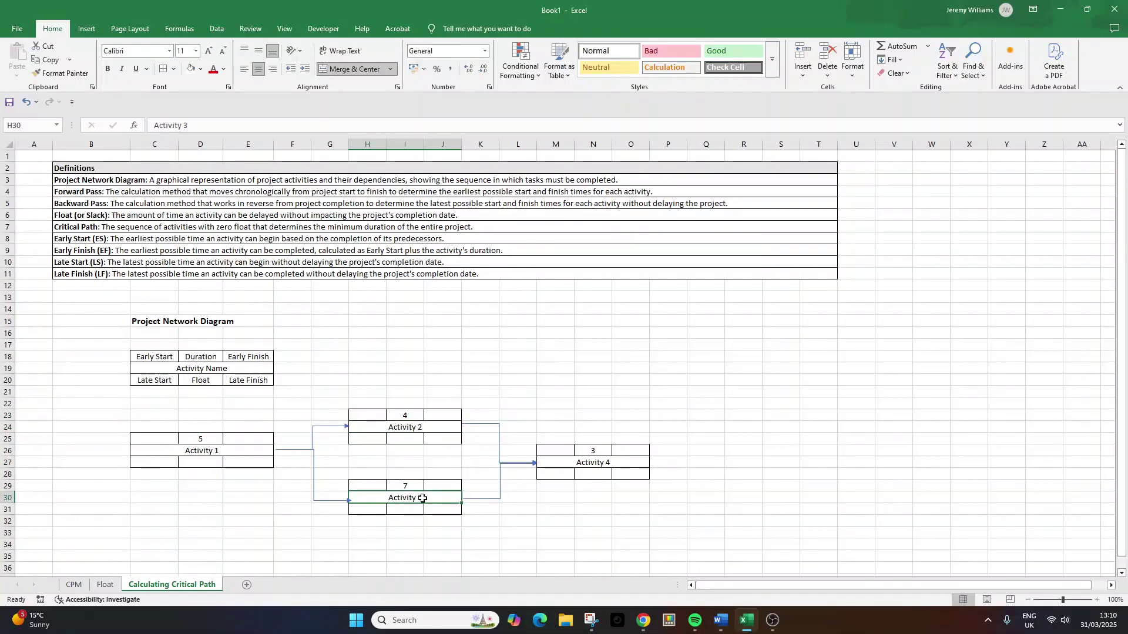
pyautogui.click(422, 415)
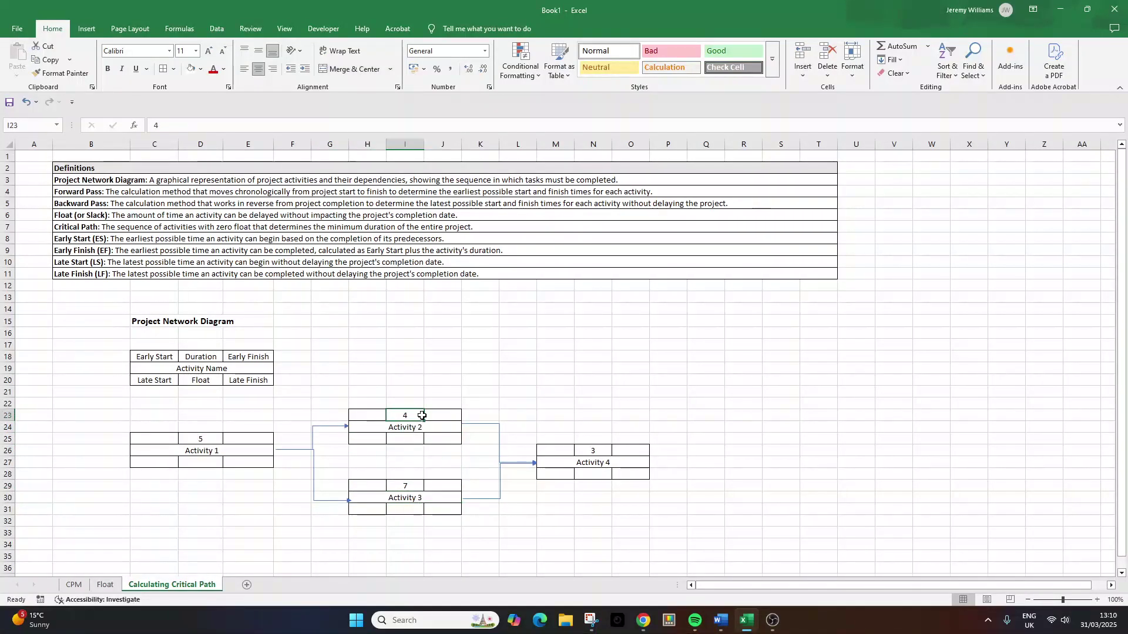
pyautogui.click(413, 484)
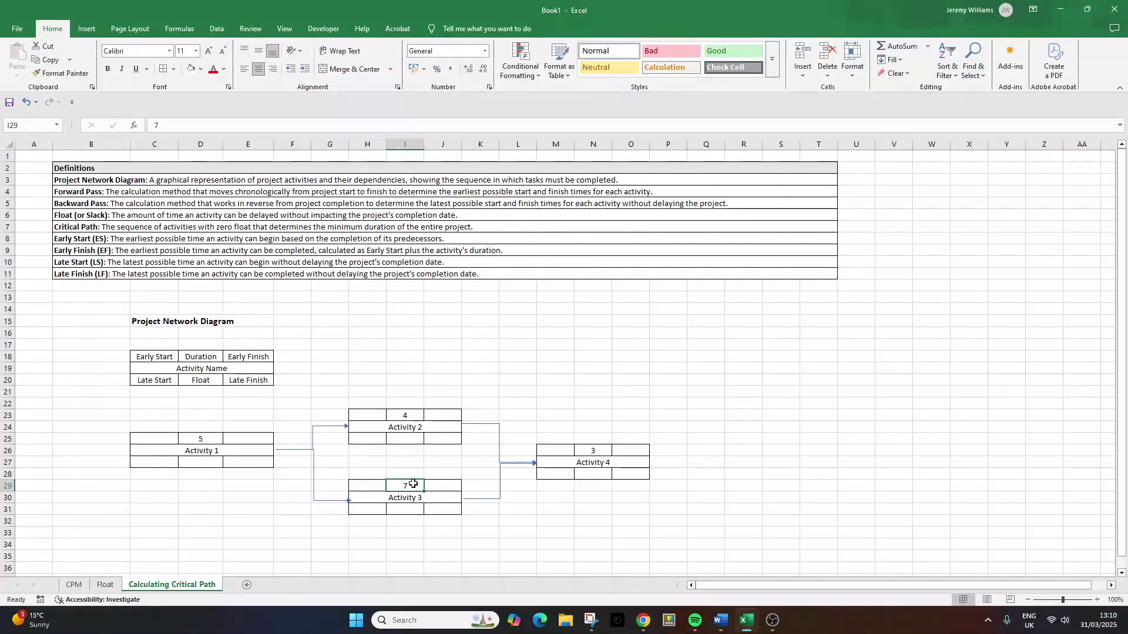
pyautogui.click(598, 452)
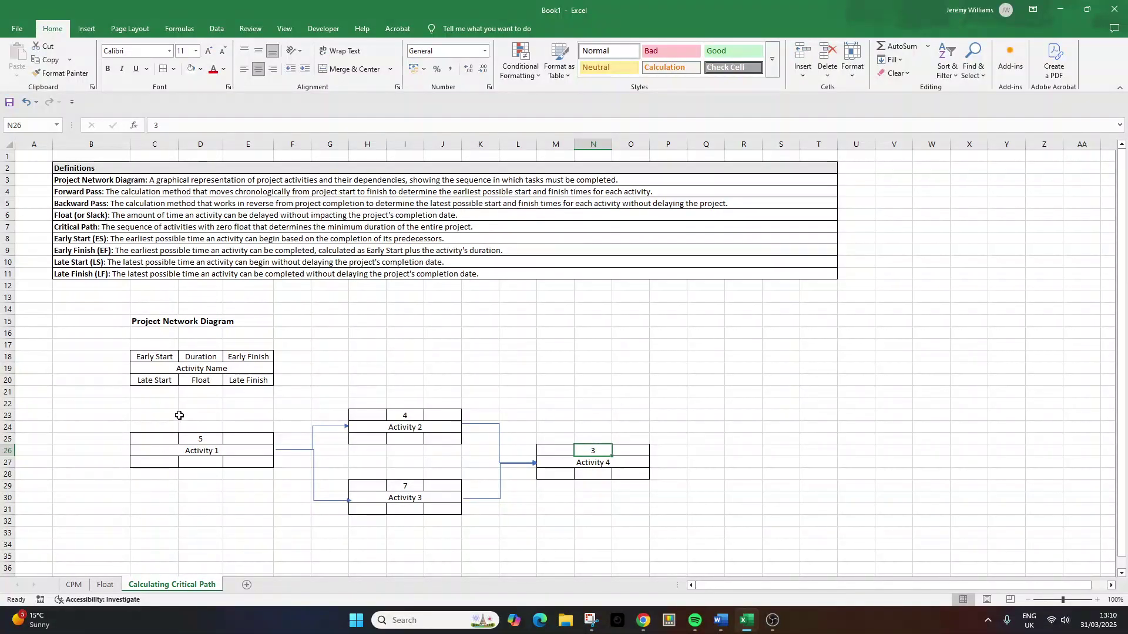
# Enter Activity 1's forward pass values according to the legend: early start 0 and early finish 5
pyautogui.click(161, 359)
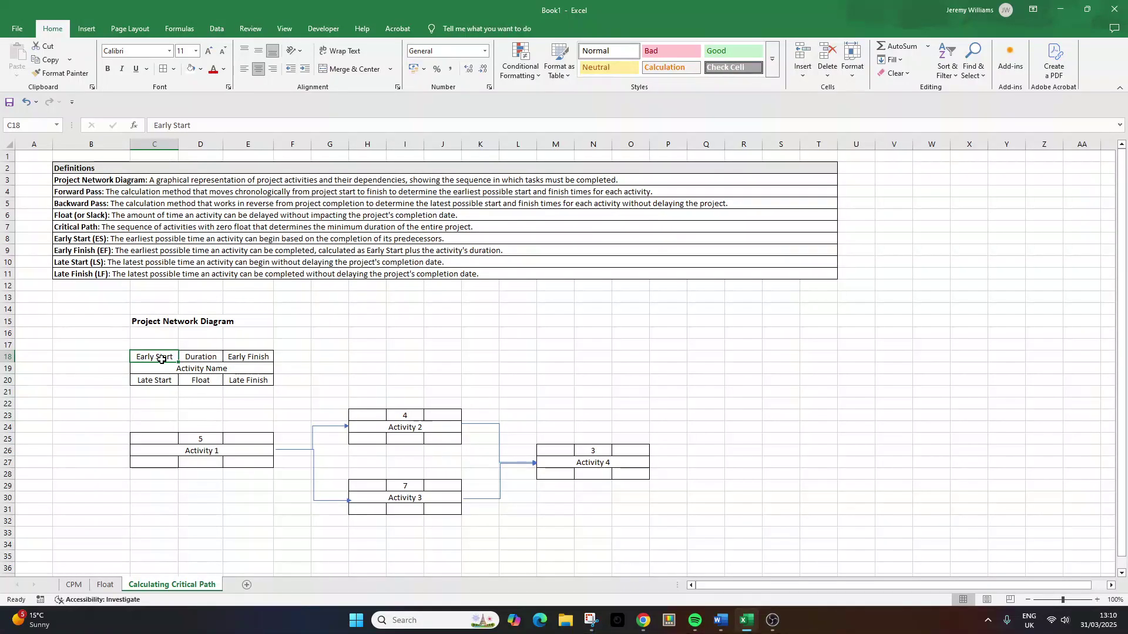
pyautogui.click(265, 357)
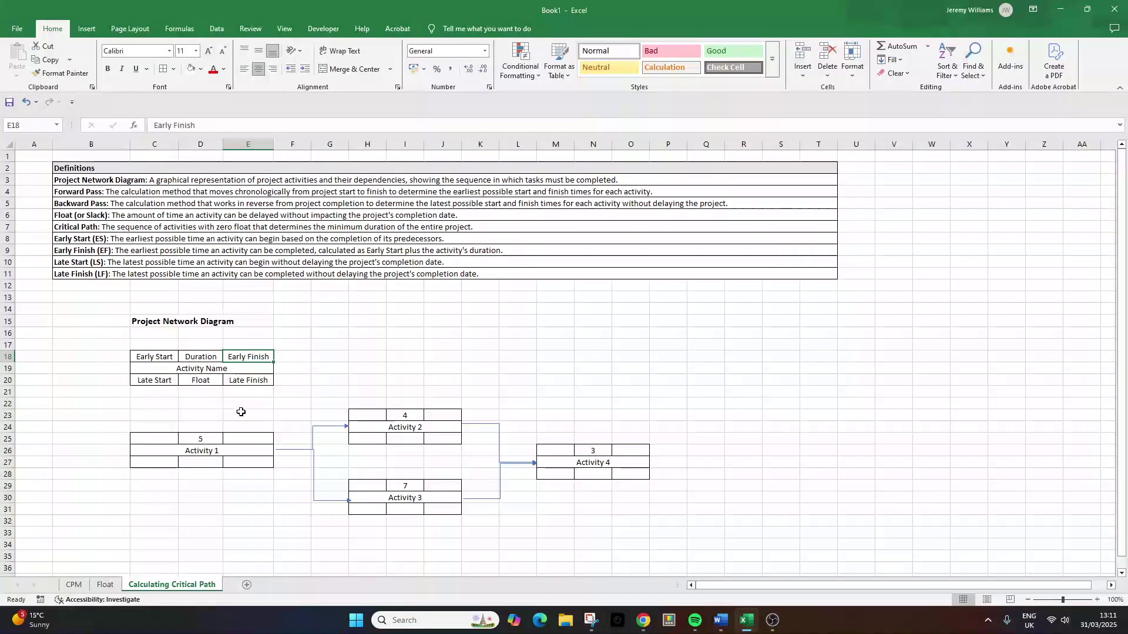
pyautogui.click(212, 452)
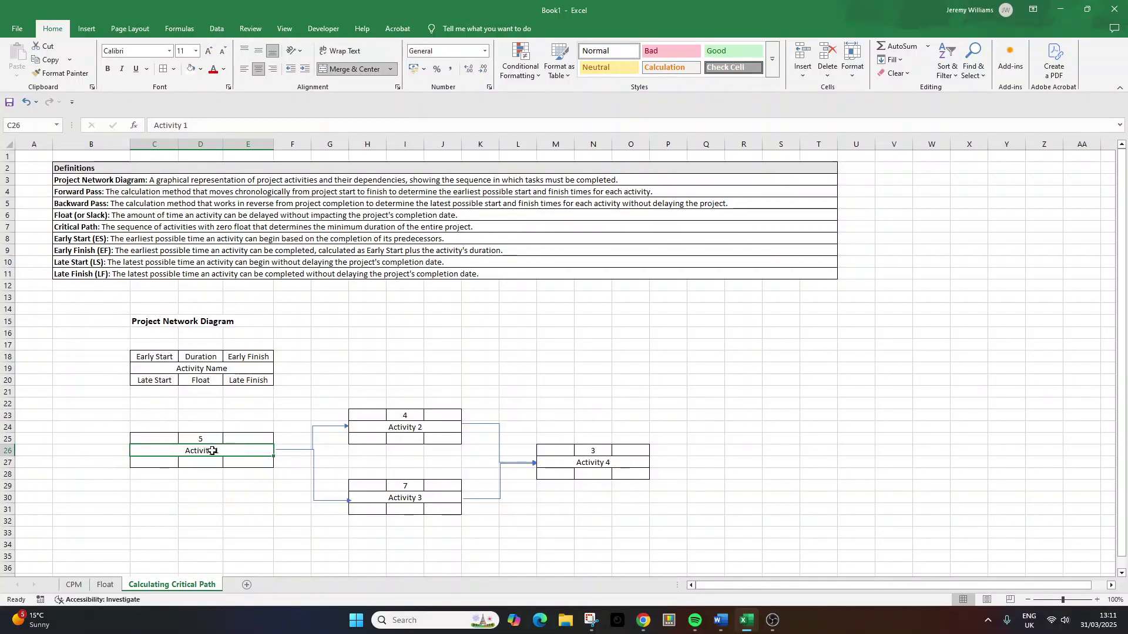
pyautogui.click(161, 438)
pyautogui.write('0')
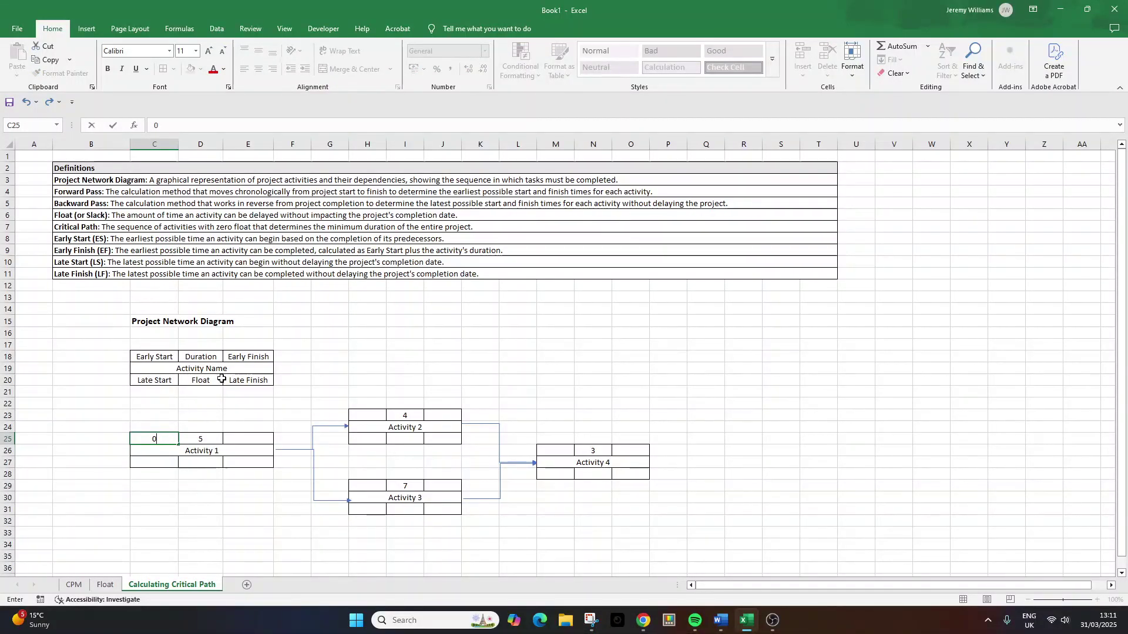
pyautogui.moveTo(155, 438); pyautogui.dragTo(217, 438)
pyautogui.click(249, 435)
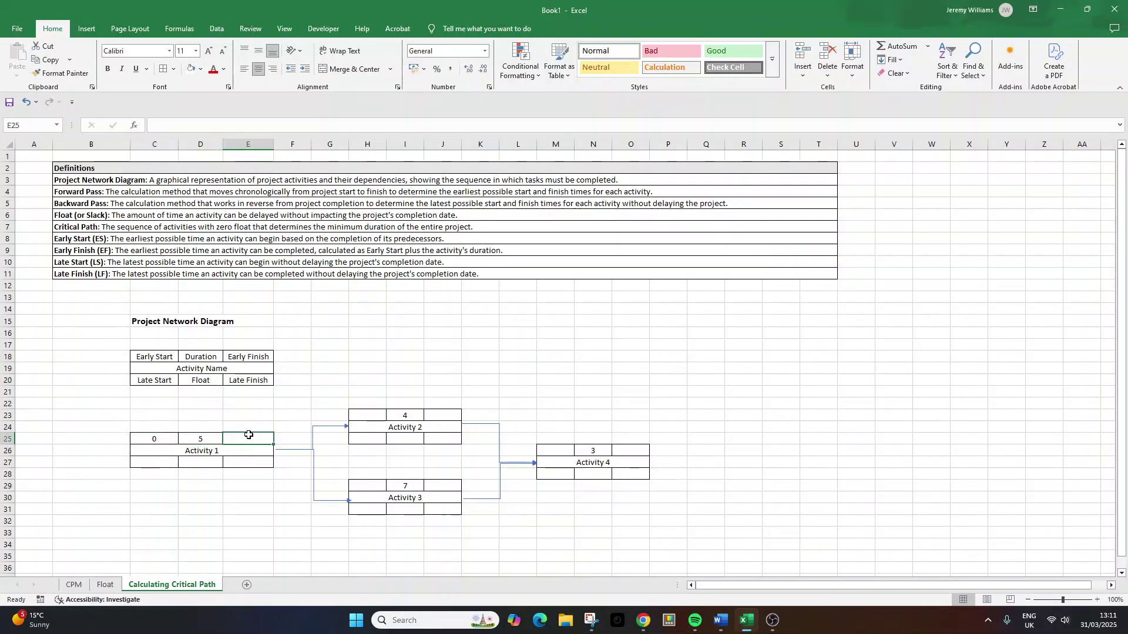
pyautogui.write('5')
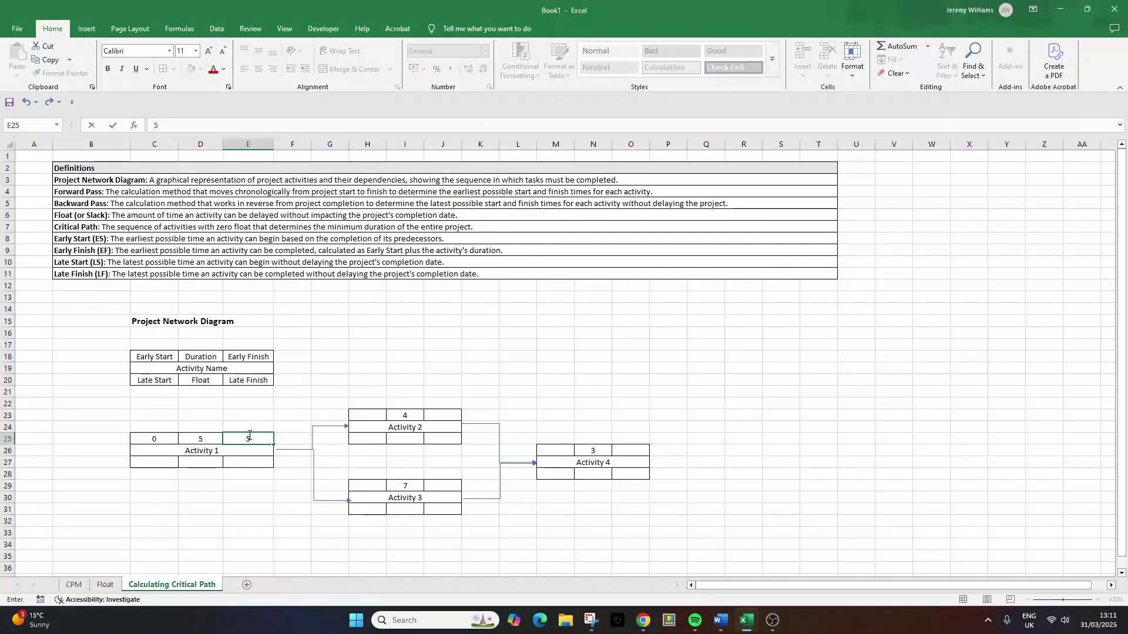
# Enter Activity 2's forward pass values: early start 5 and early finish 9
pyautogui.click(401, 426)
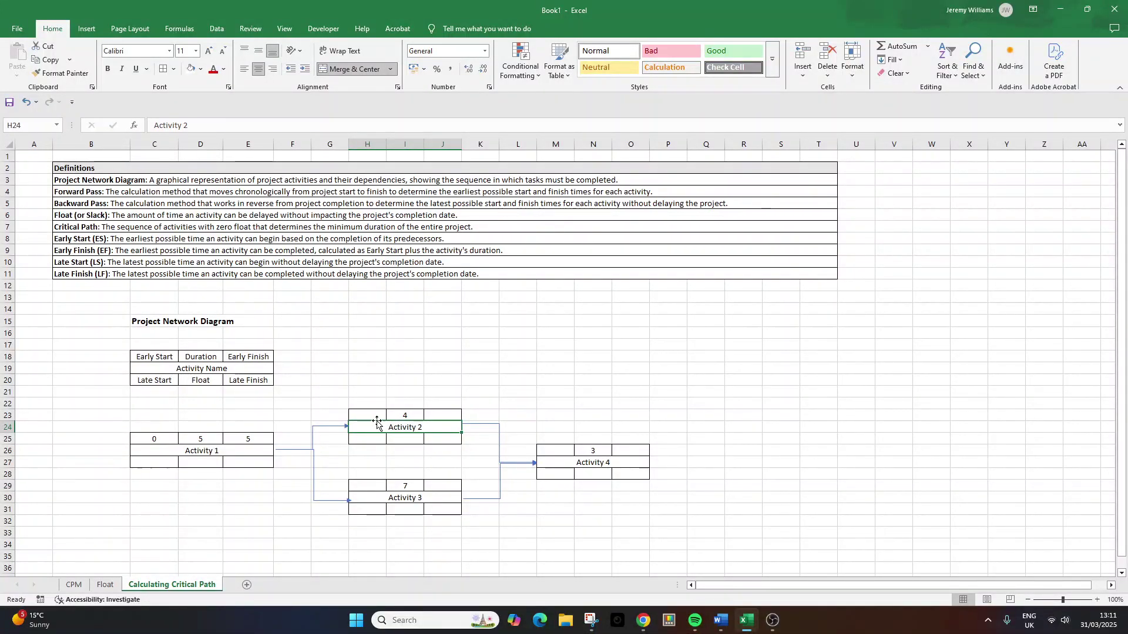
pyautogui.click(376, 414)
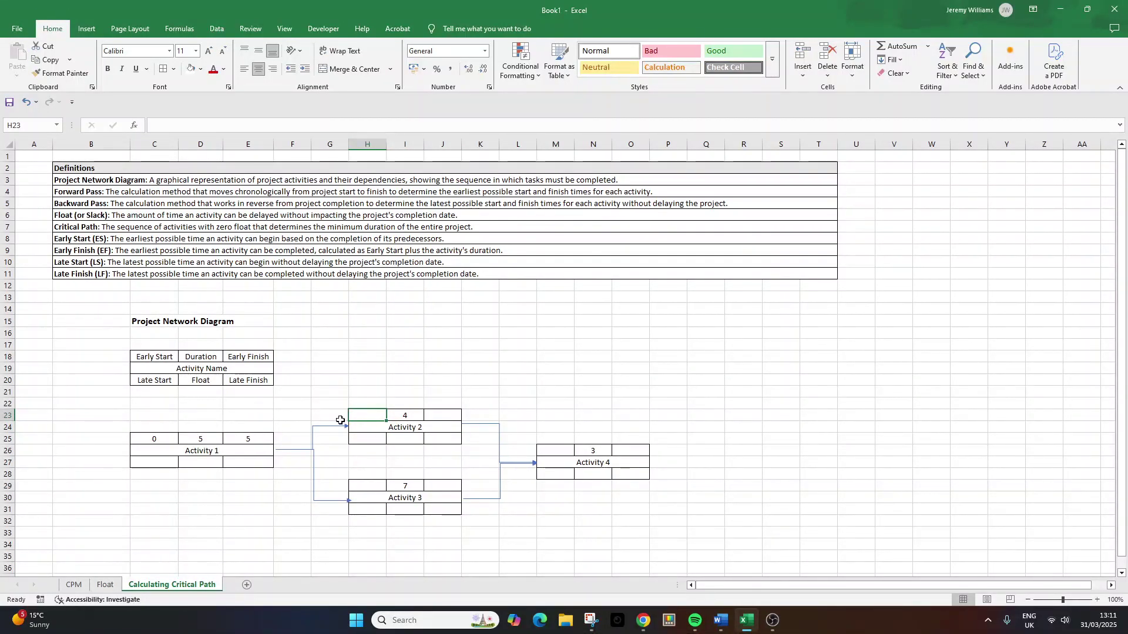
pyautogui.write('5')
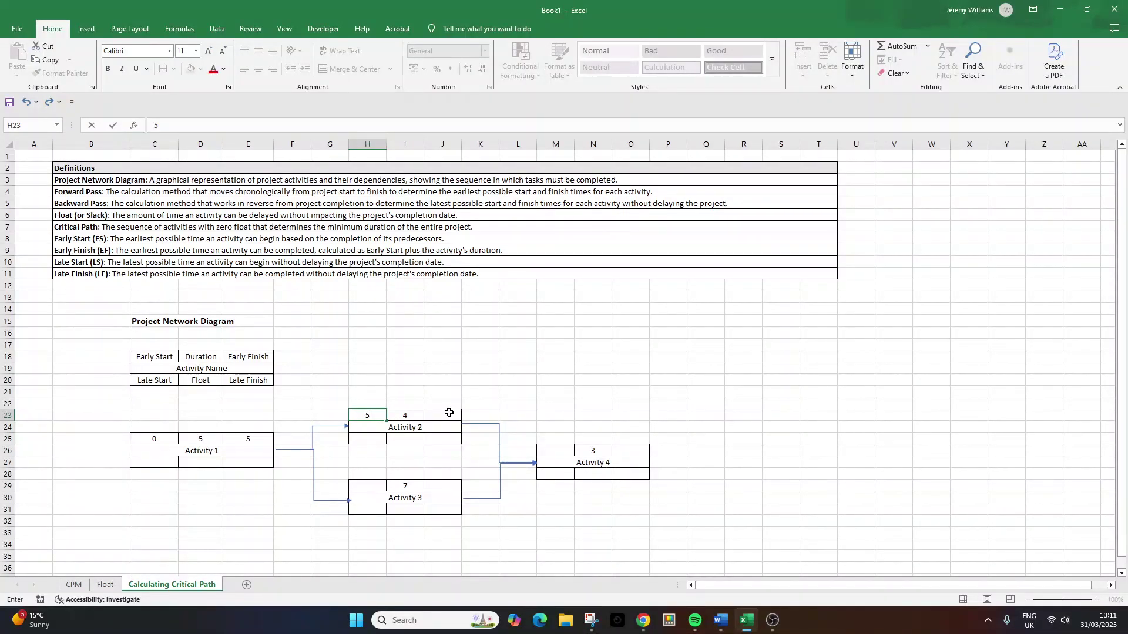
pyautogui.click(385, 416)
pyautogui.moveTo(385, 416); pyautogui.dragTo(446, 414)
pyautogui.click(448, 417)
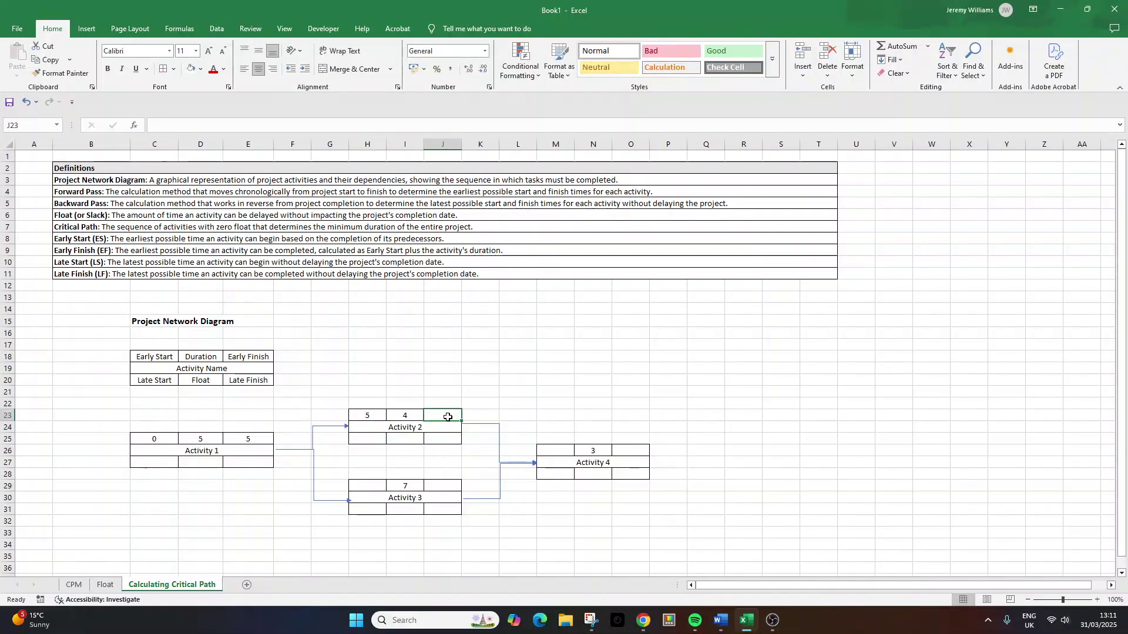
pyautogui.write('9')
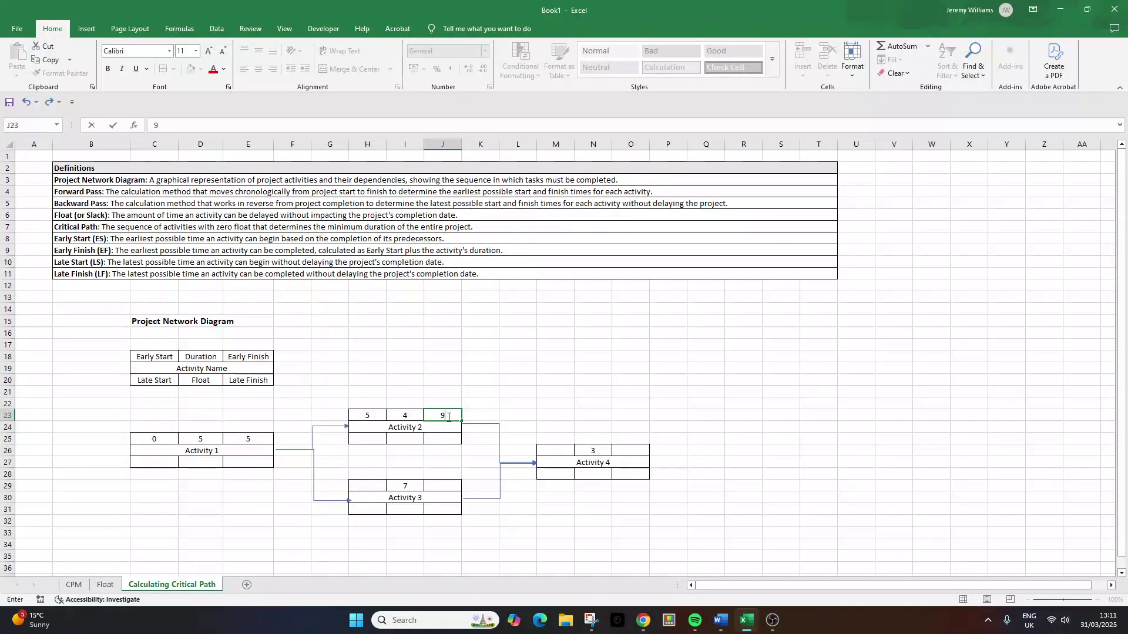
# Enter Activity 3's forward pass values: early start 5 and early finish 12
pyautogui.click(403, 497)
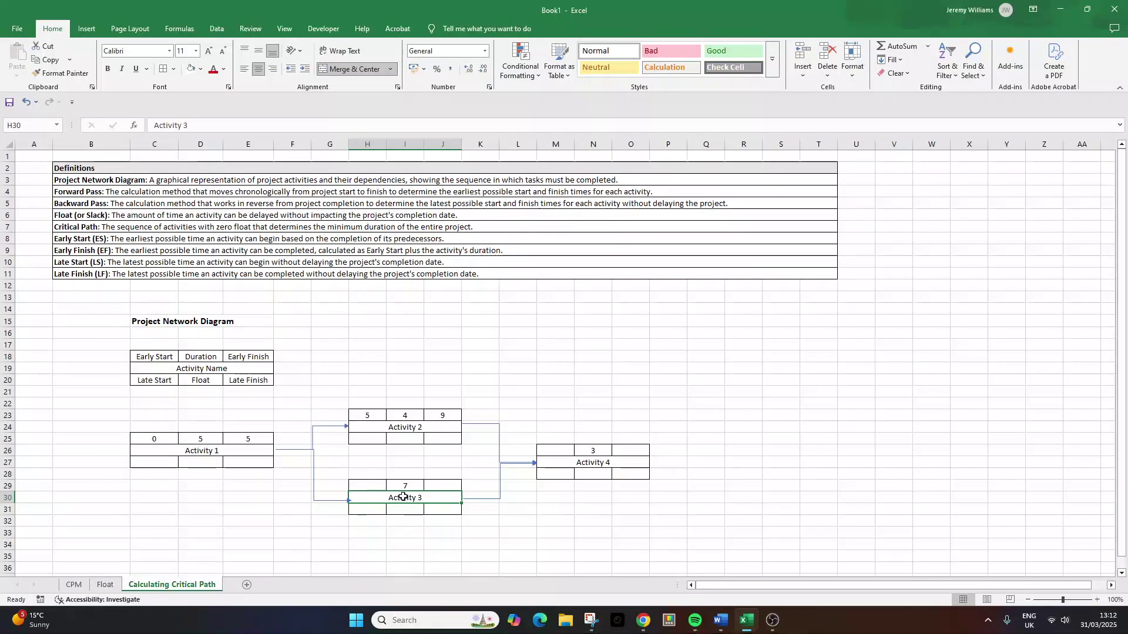
pyautogui.click(358, 482)
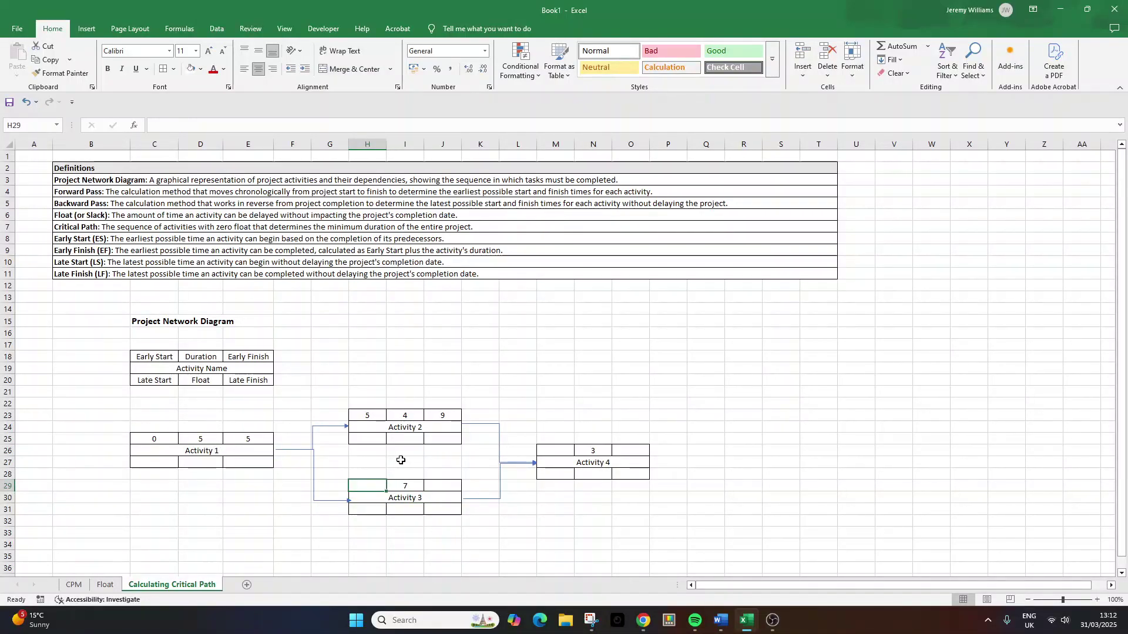
pyautogui.write('5')
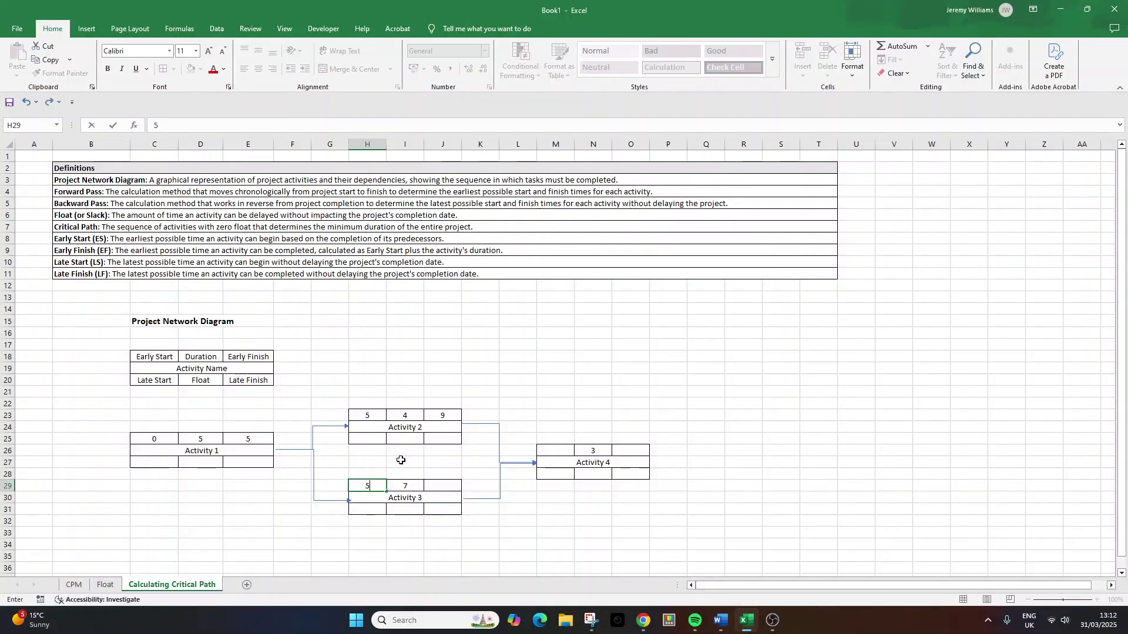
pyautogui.click(400, 459)
pyautogui.click(397, 484)
pyautogui.click(378, 487)
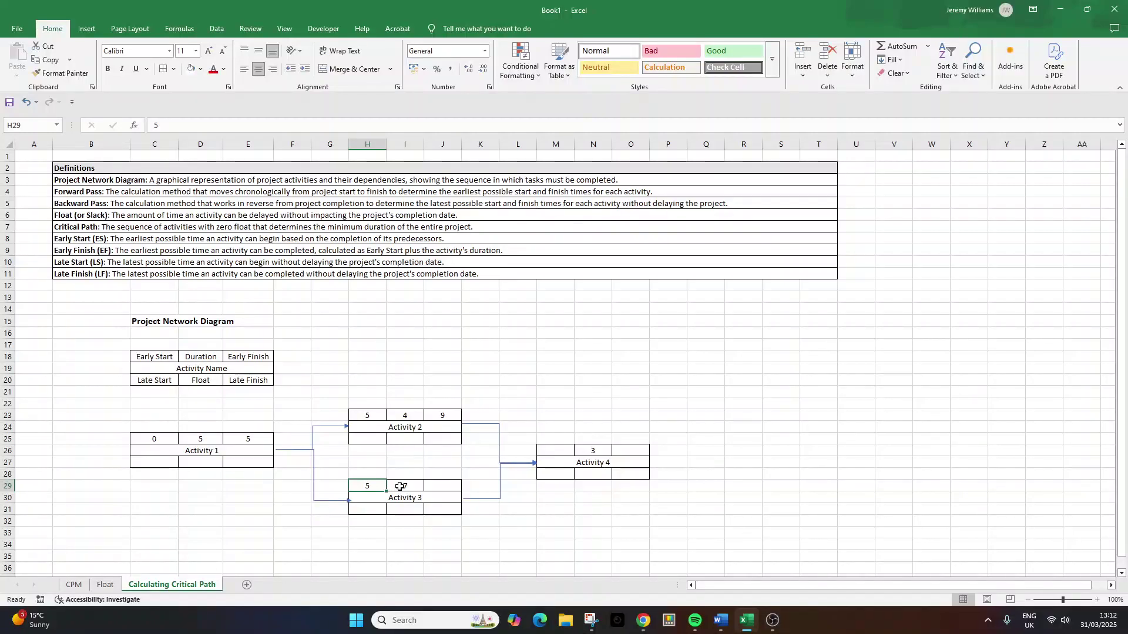
pyautogui.click(442, 487)
pyautogui.write('12')
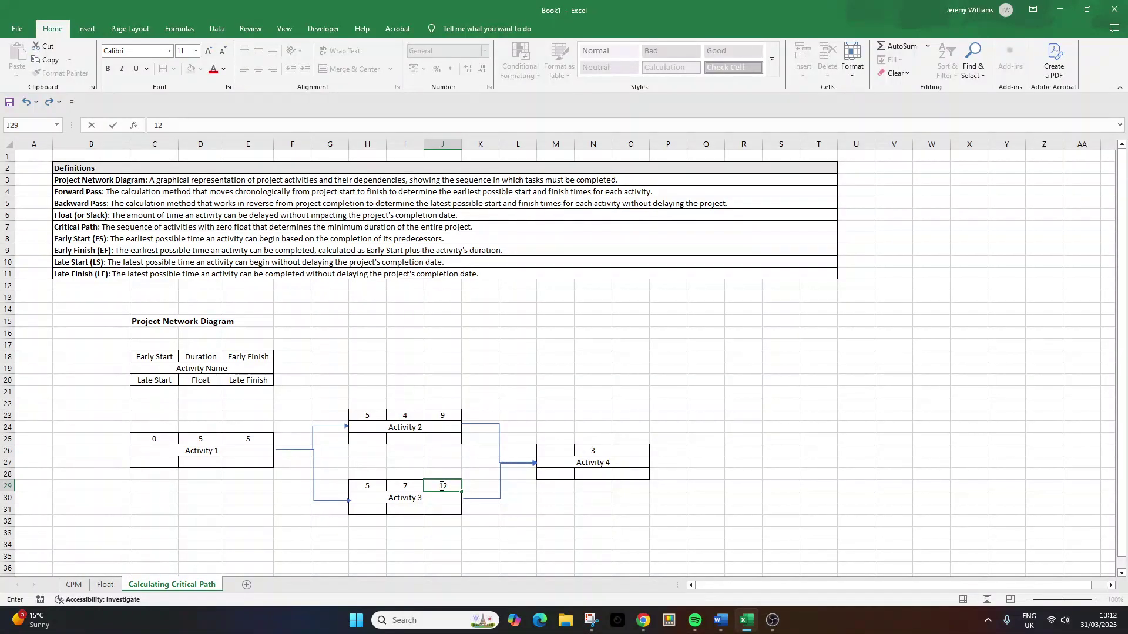
# Enter Activity 4's forward pass values: early start 12 and early finish 15
pyautogui.click(566, 462)
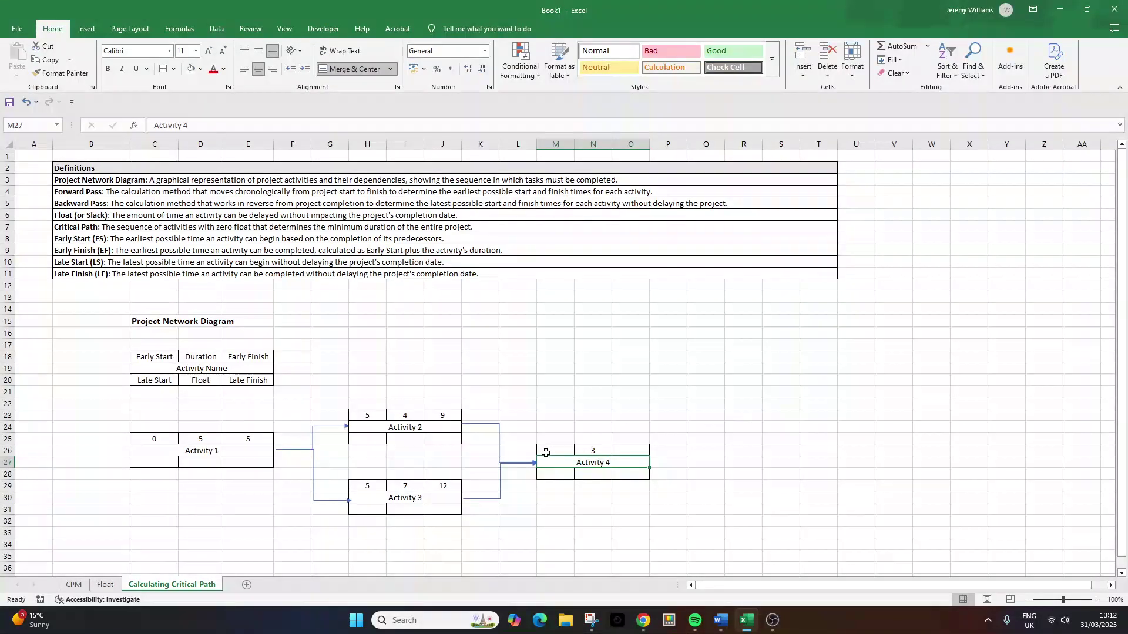
pyautogui.click(449, 414)
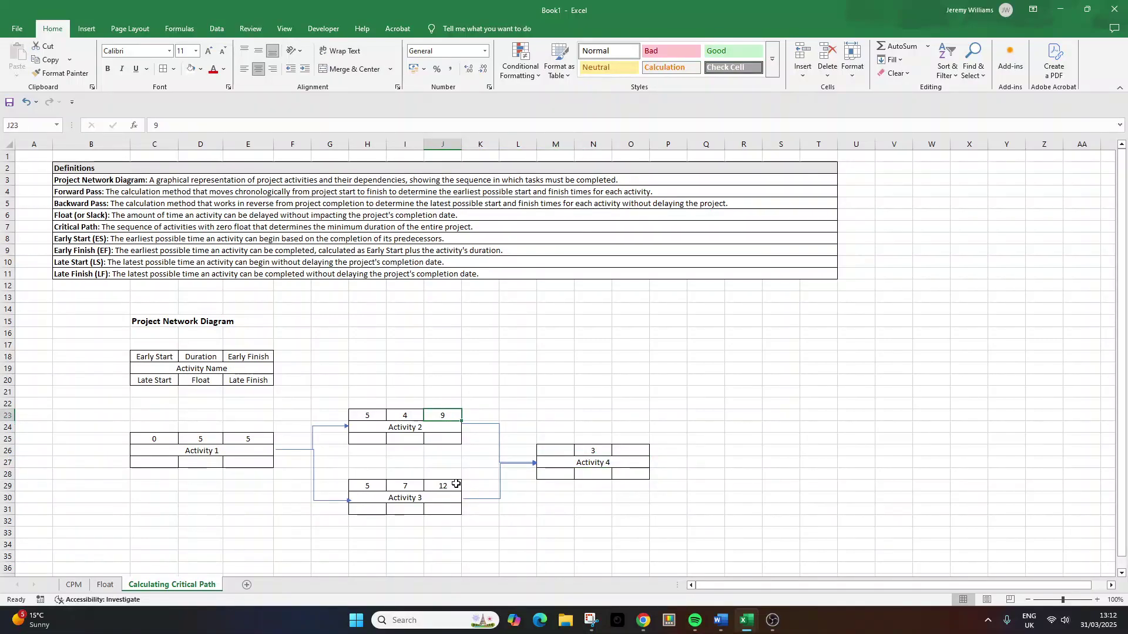
pyautogui.click(561, 447)
pyautogui.write('1')
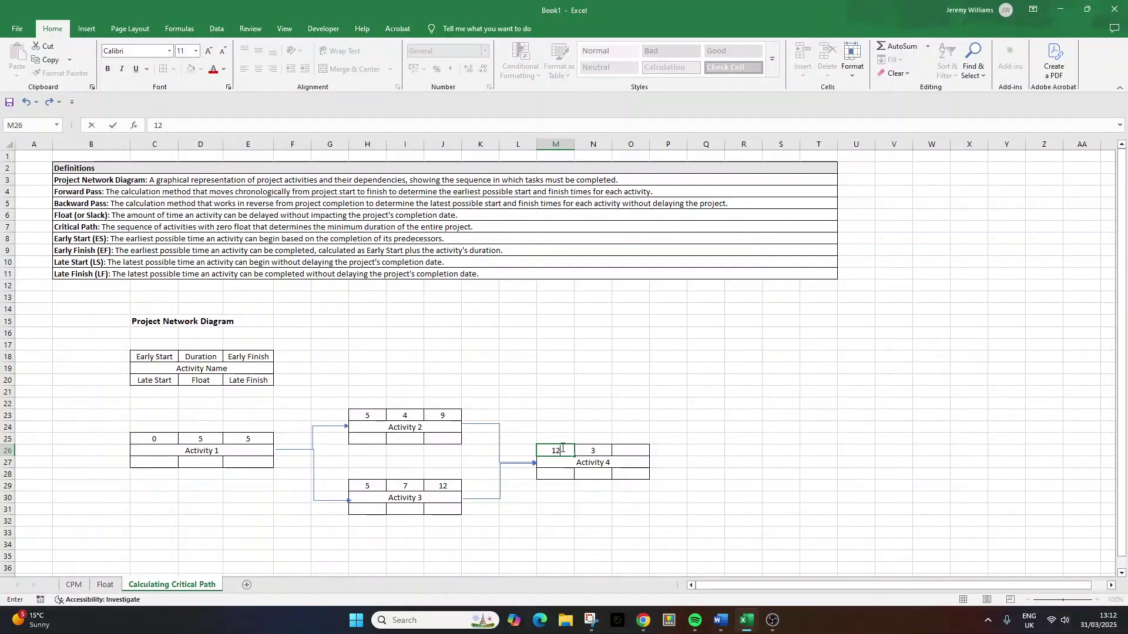
pyautogui.write('2')
pyautogui.hotkey('ctrl', 'Return')
pyautogui.click(581, 450)
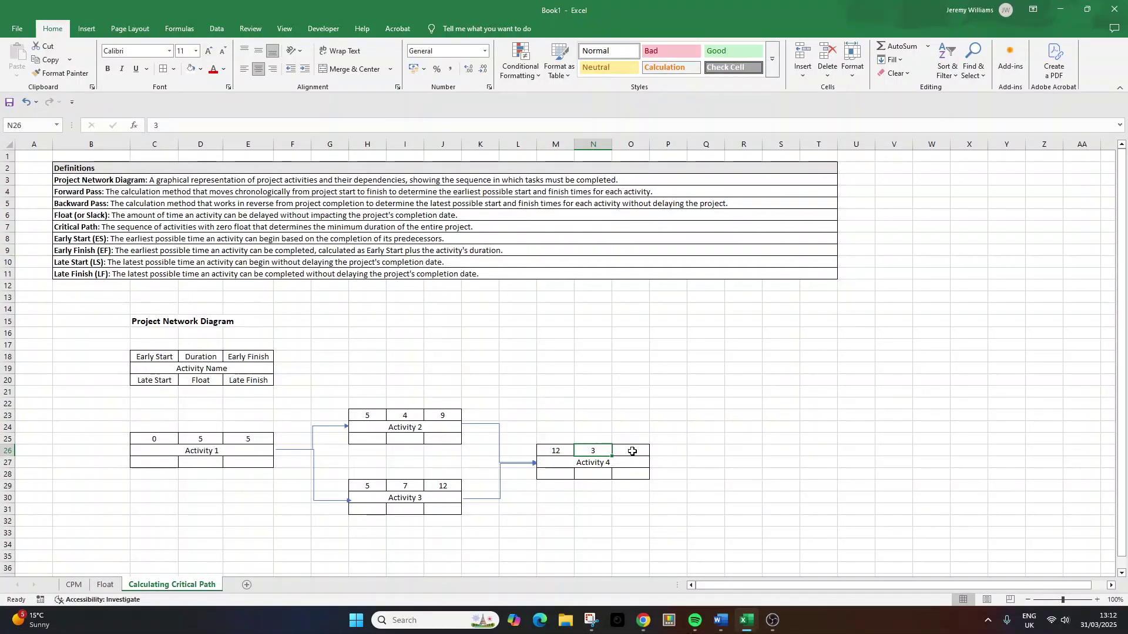
pyautogui.click(632, 451)
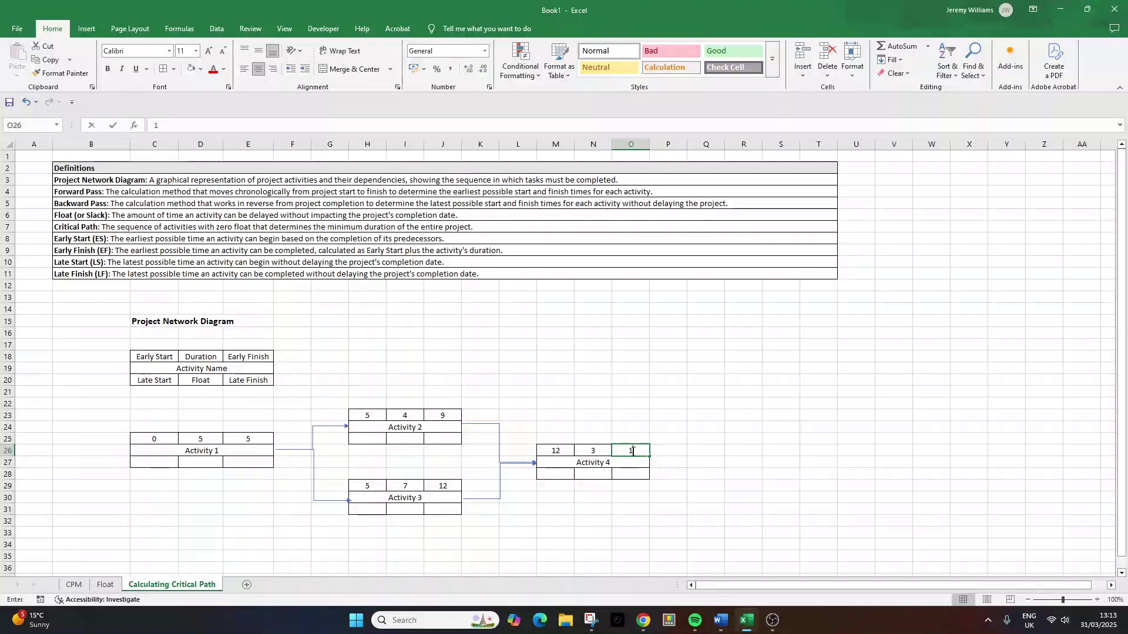
pyautogui.write('15')
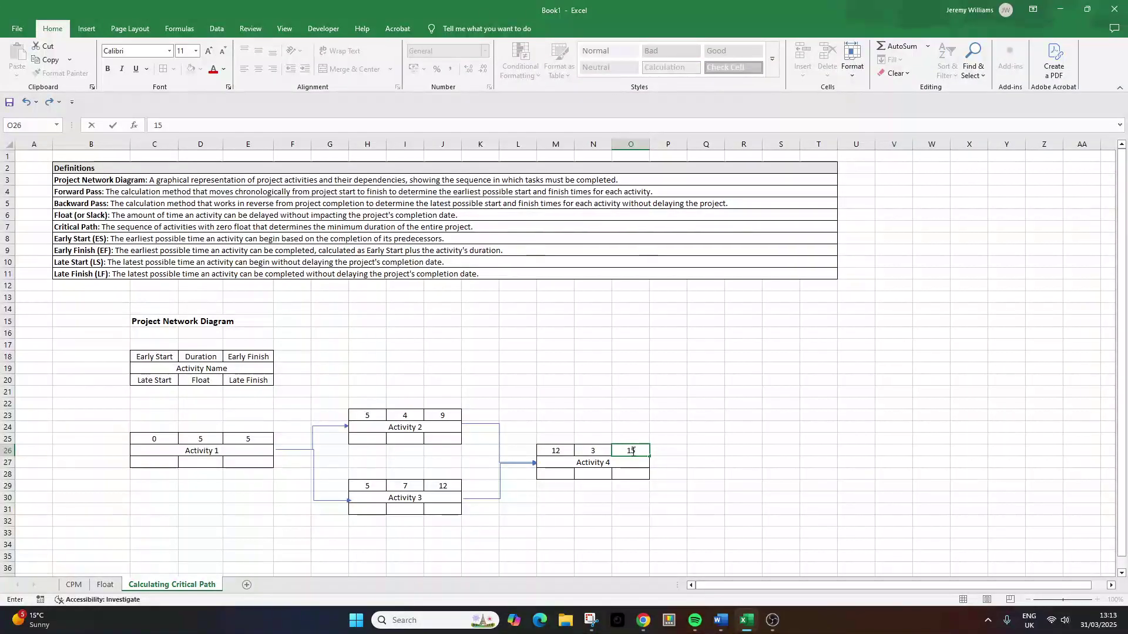
# Highlight Activity 4's early finish cell with a green fill
pyautogui.click(630, 412)
pyautogui.press('Down')
pyautogui.press('Down')
pyautogui.press('Down')
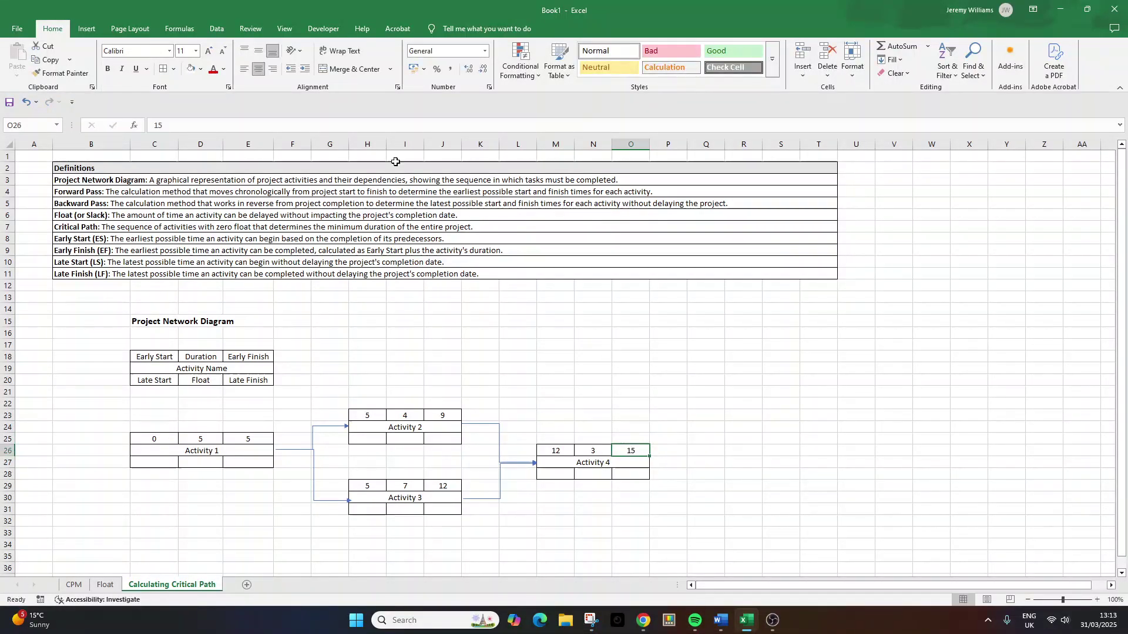
pyautogui.click(200, 69)
pyautogui.click(341, 123)
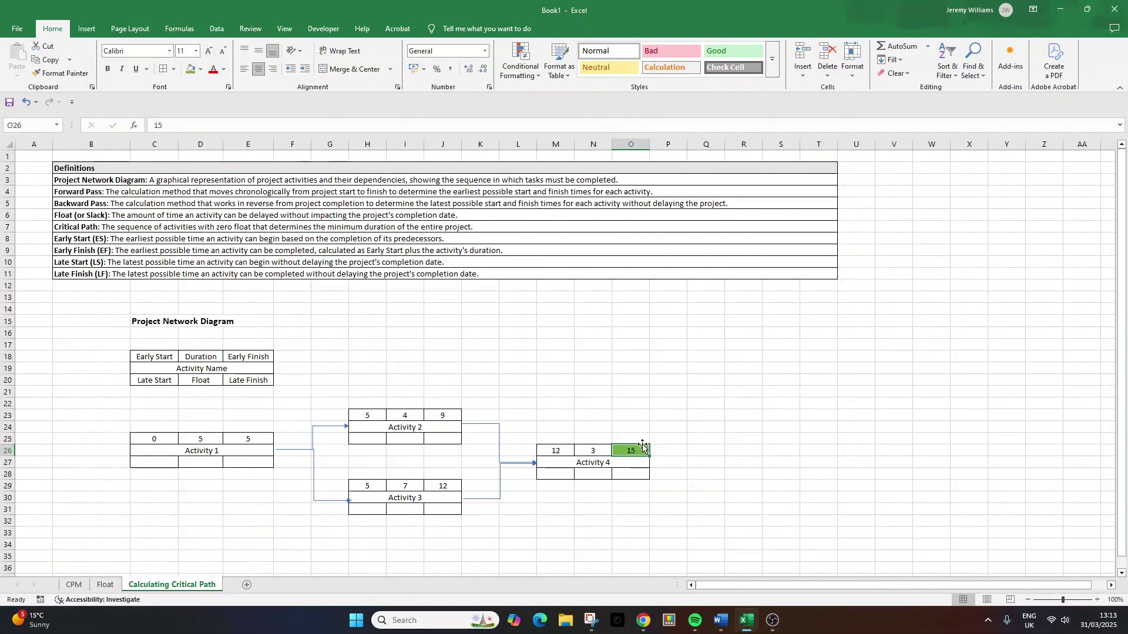
pyautogui.click(699, 391)
pyautogui.click(638, 450)
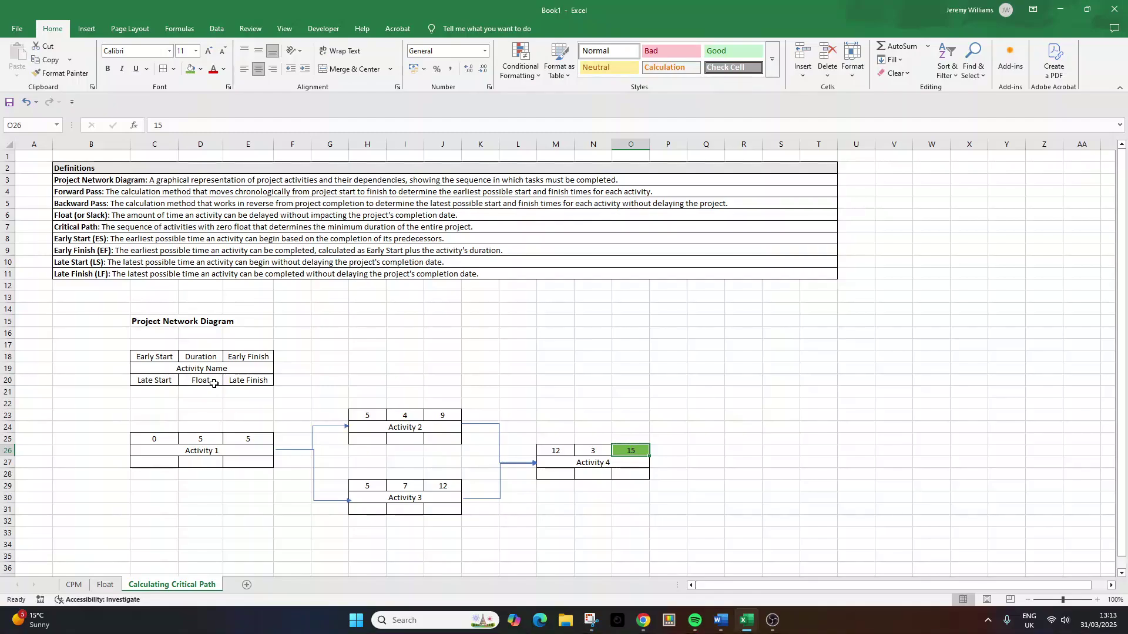
# Enter Activity 4's backward pass values according to the legend: late finish 15 and late start 12
pyautogui.click(247, 382)
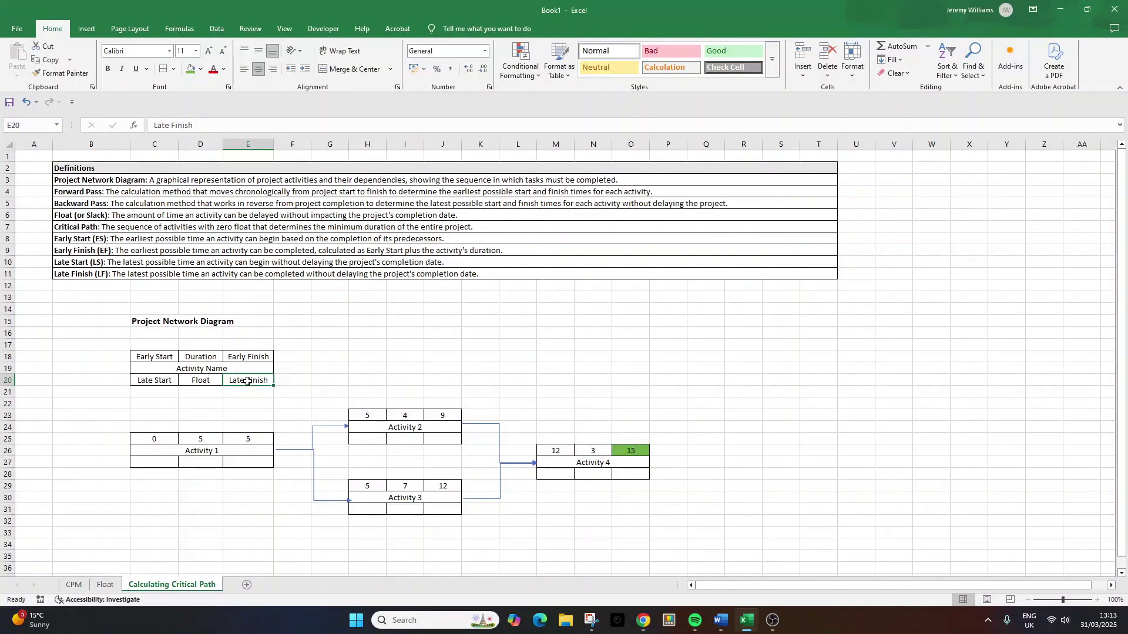
pyautogui.click(164, 382)
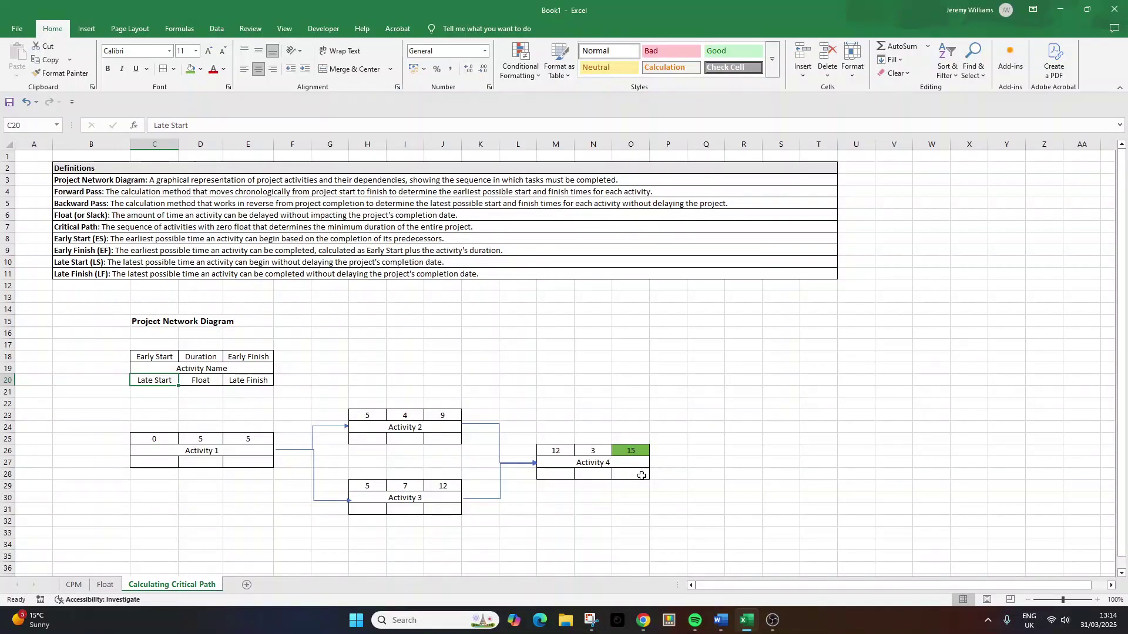
pyautogui.click(643, 476)
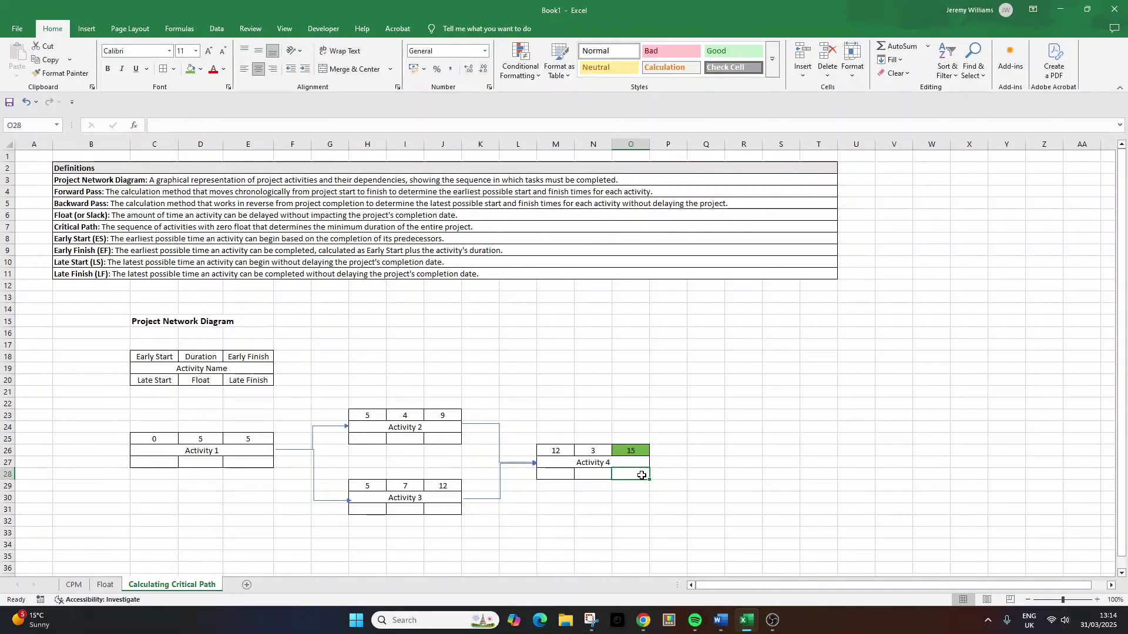
pyautogui.write('15')
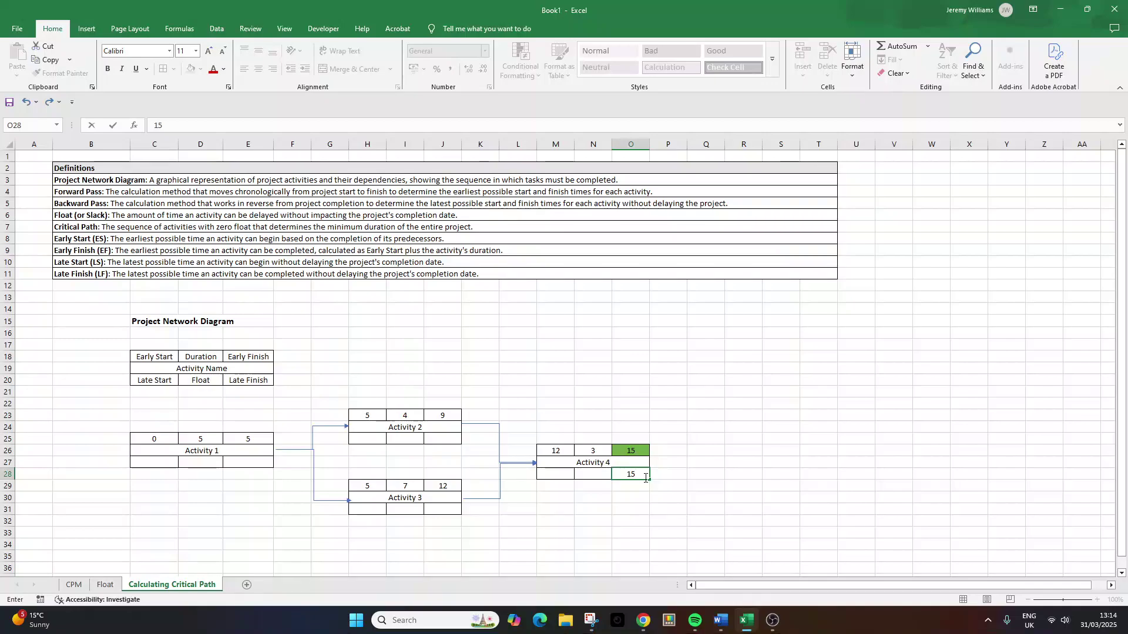
pyautogui.click(565, 475)
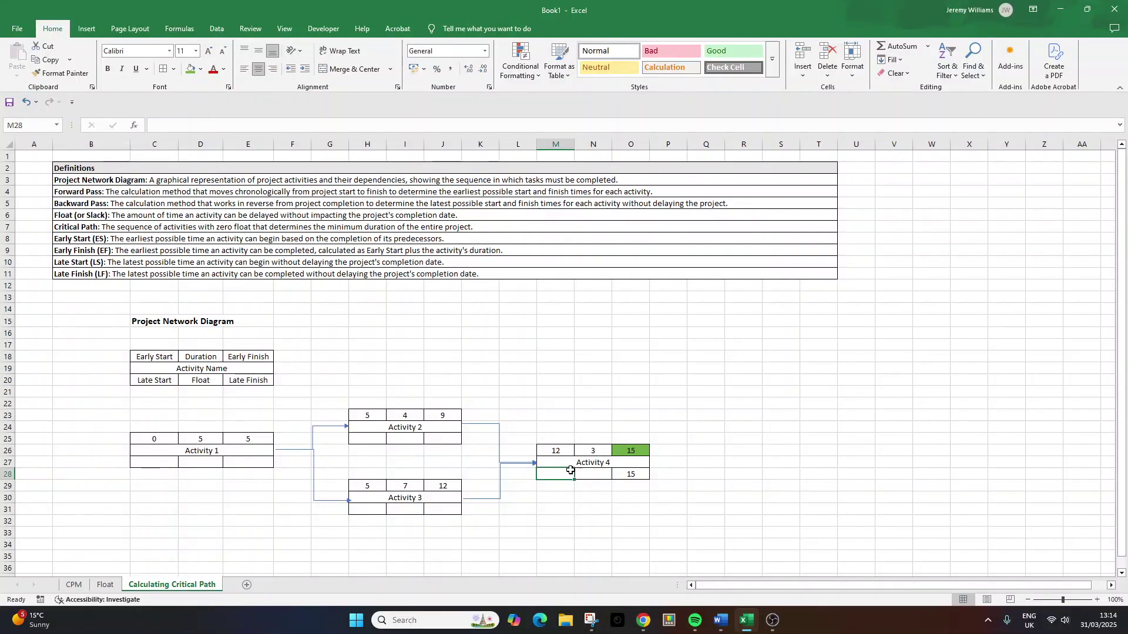
pyautogui.write('12')
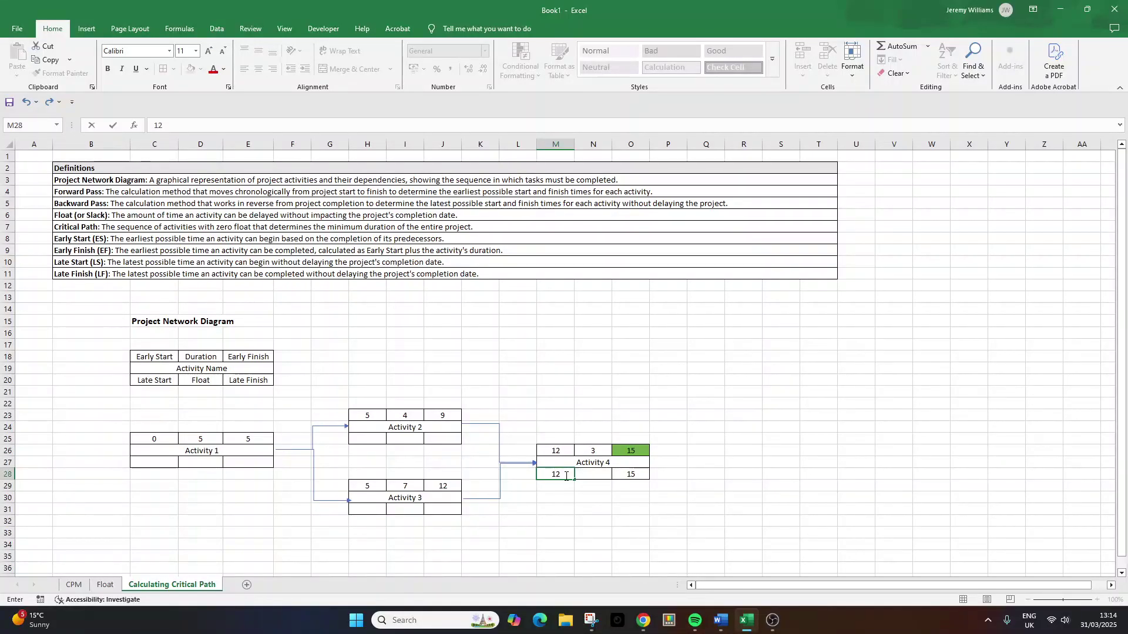
# Enter Activity 3's backward pass values: late finish 12 and late start 5
pyautogui.click(450, 506)
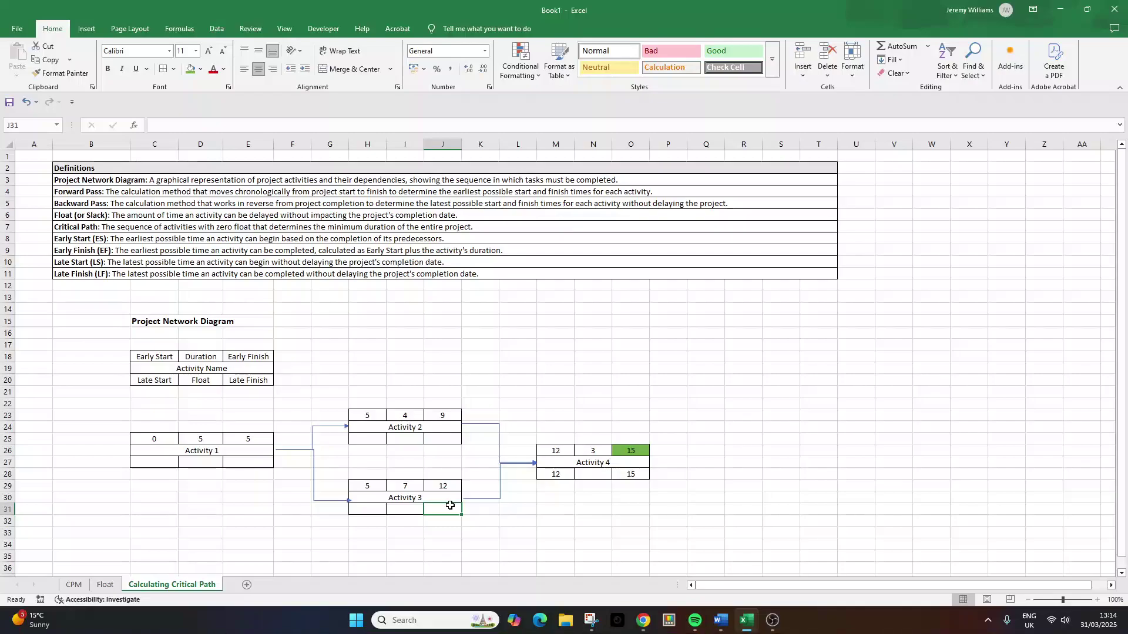
pyautogui.write('=12')
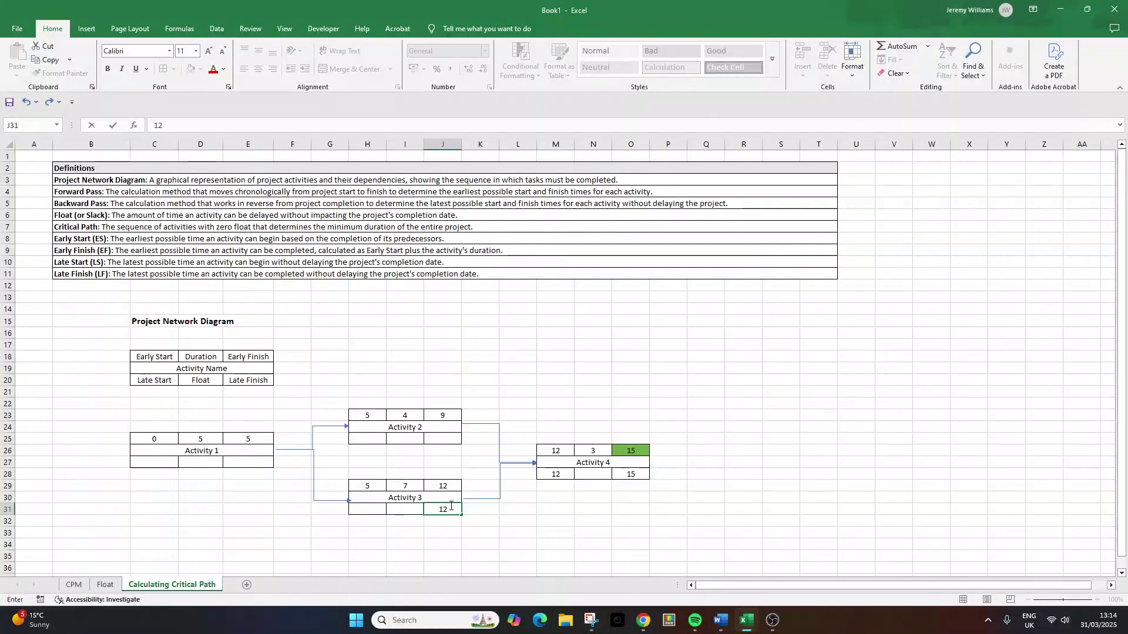
pyautogui.click(385, 509)
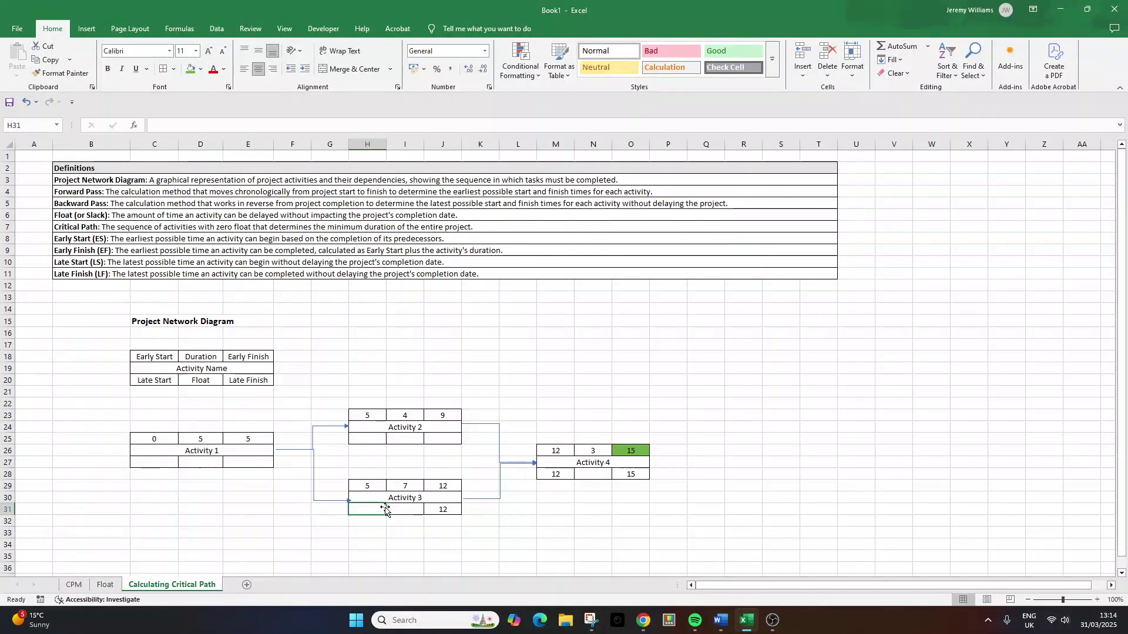
pyautogui.write('5')
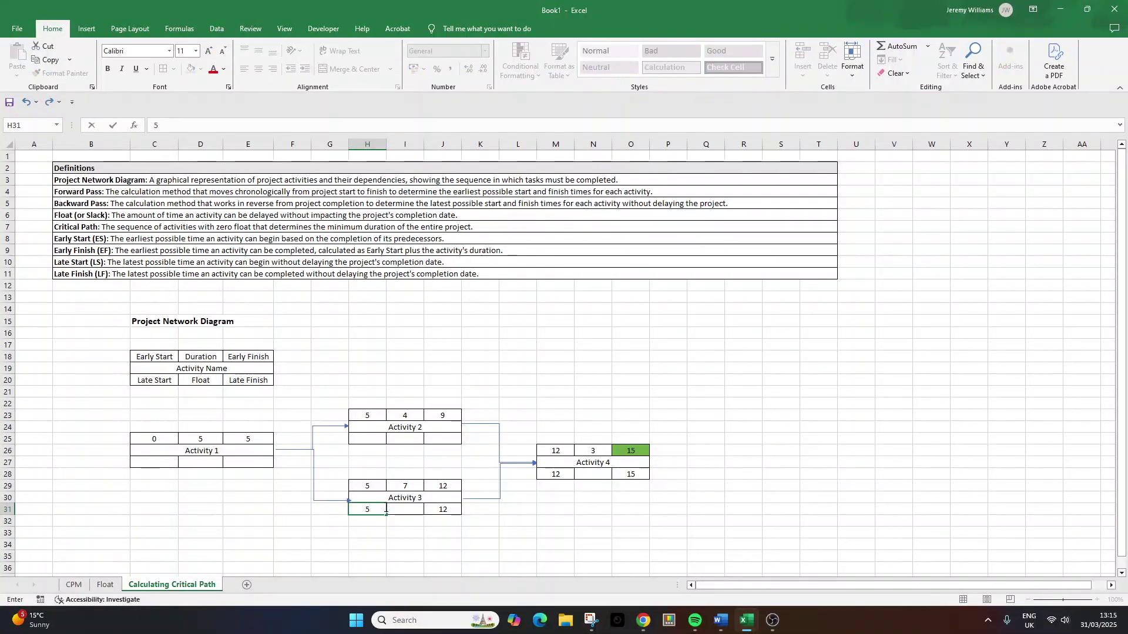
pyautogui.click(387, 517)
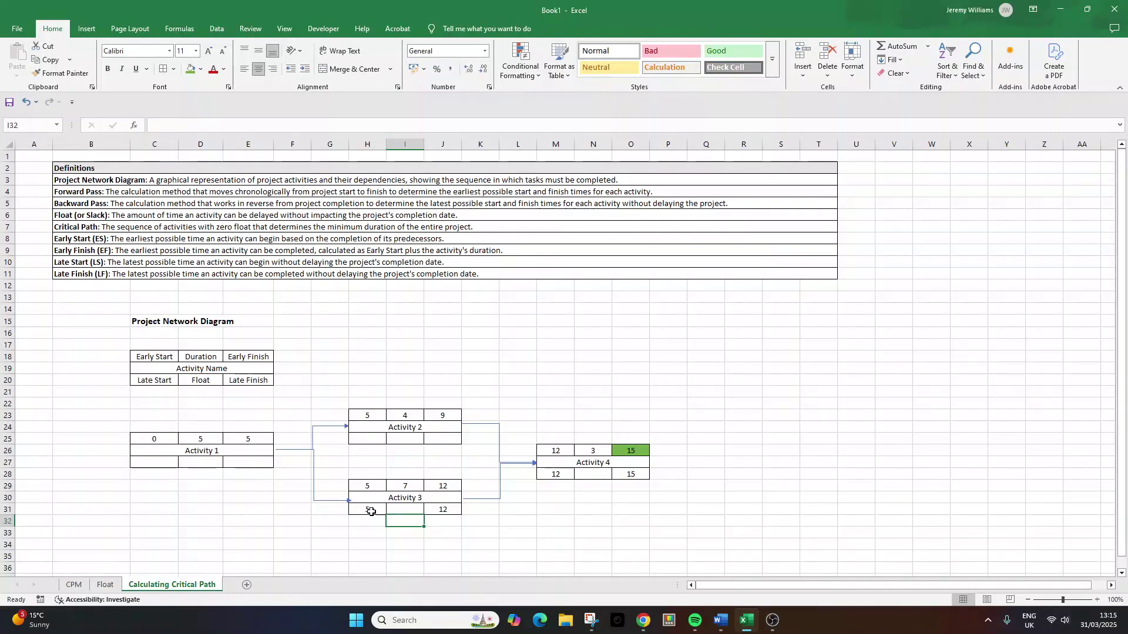
pyautogui.click(450, 510)
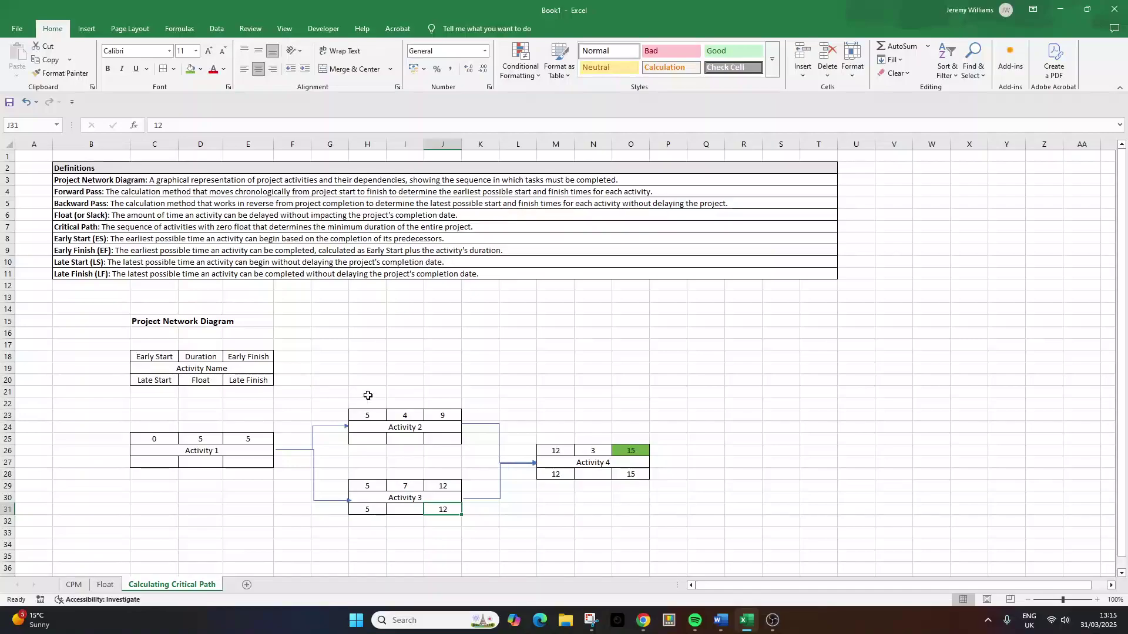
# Enter Activity 2's backward pass values: late finish 12 and late start 8
pyautogui.click(442, 436)
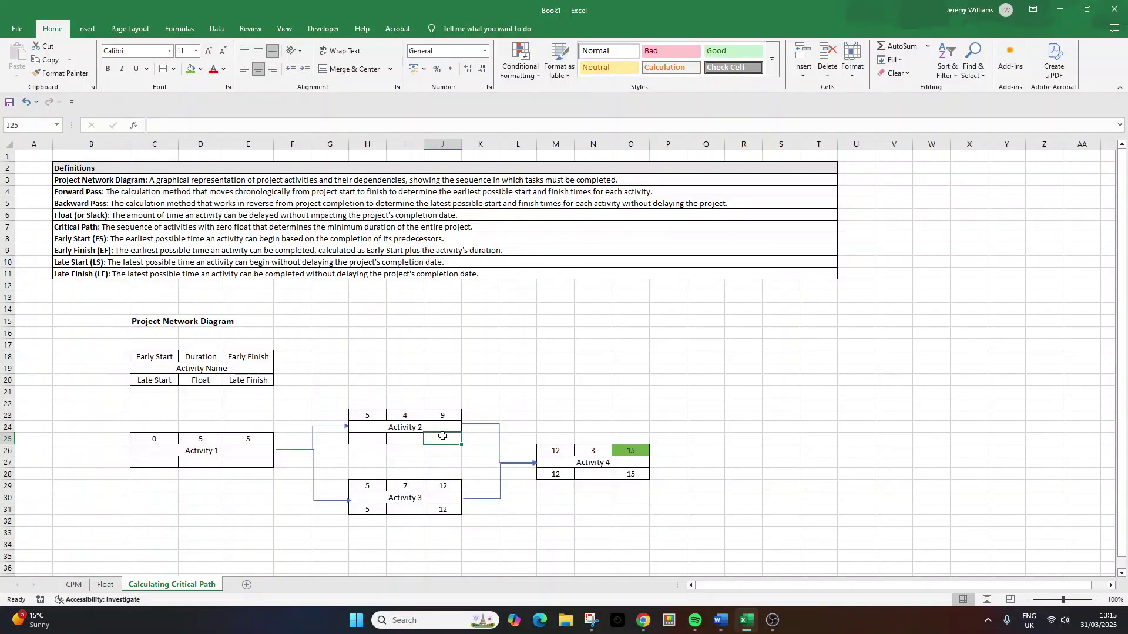
pyautogui.write('12')
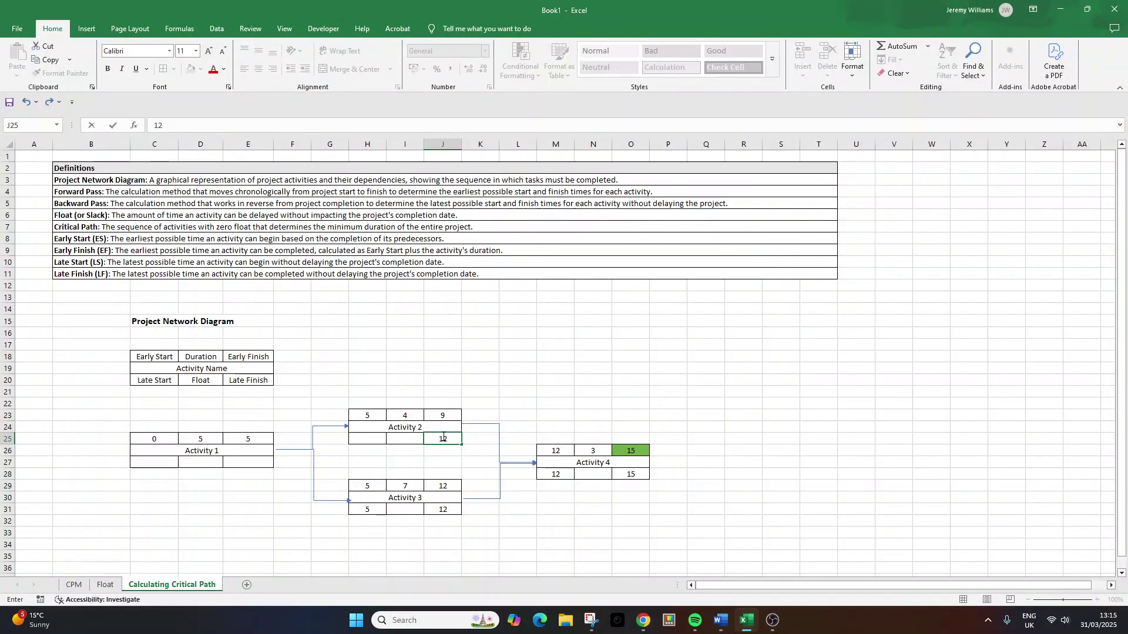
pyautogui.click(379, 440)
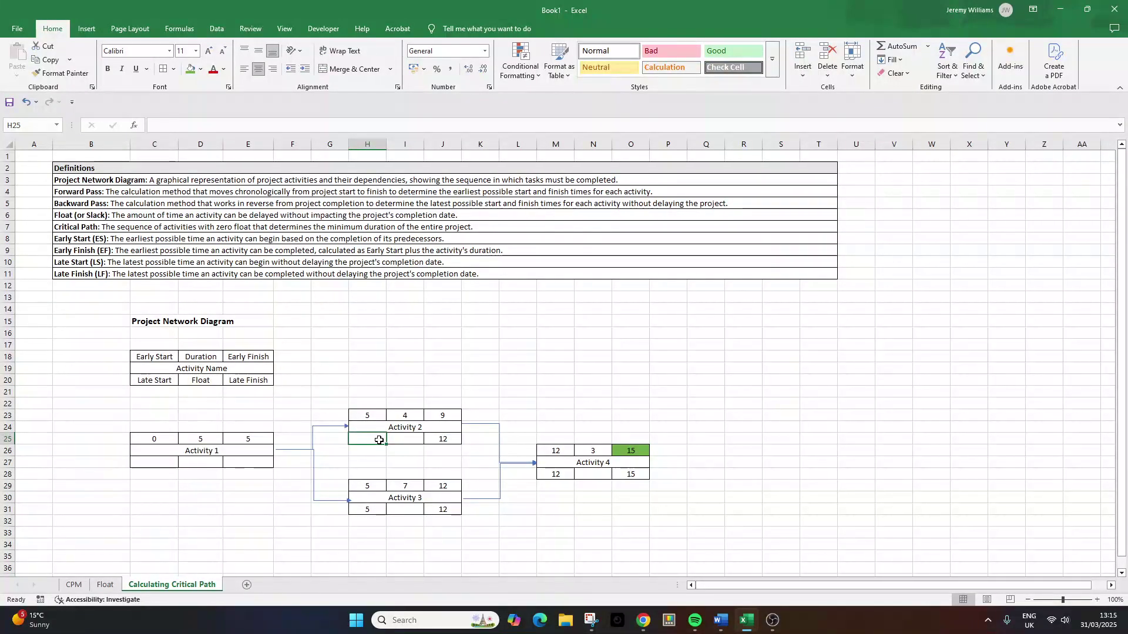
pyautogui.write('8')
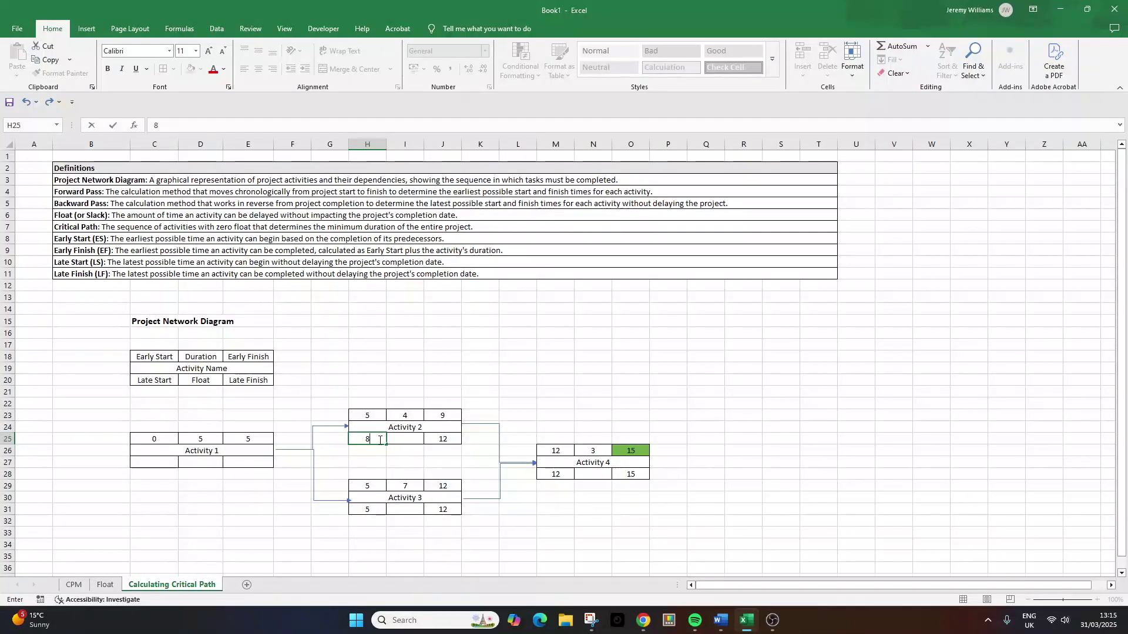
pyautogui.hotkey('ctrl', 'Return')
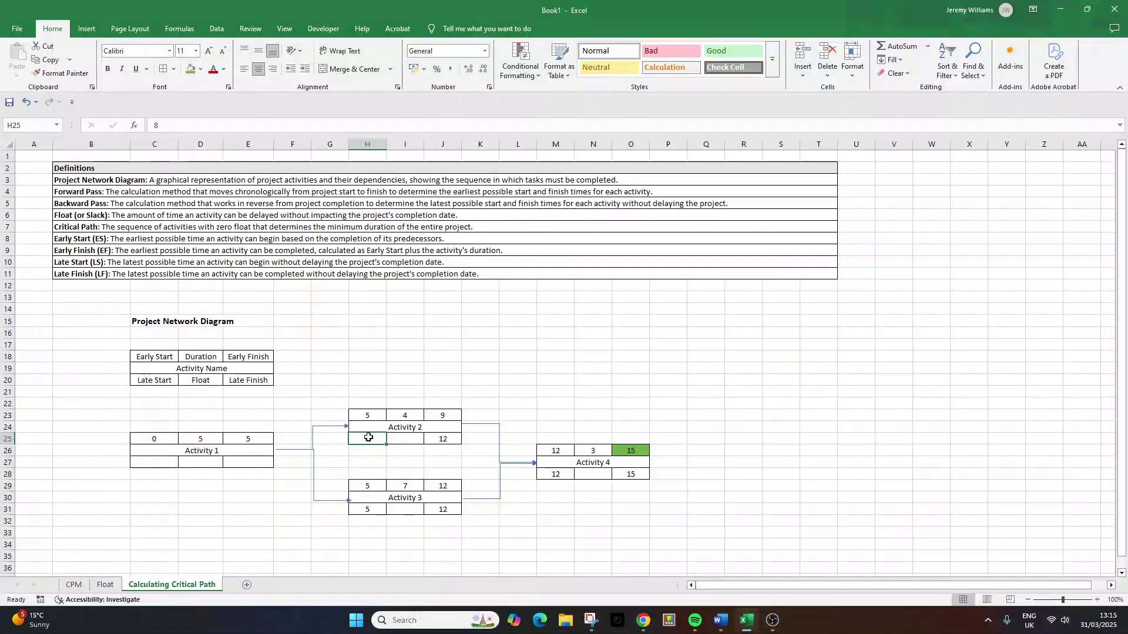
pyautogui.click(448, 439)
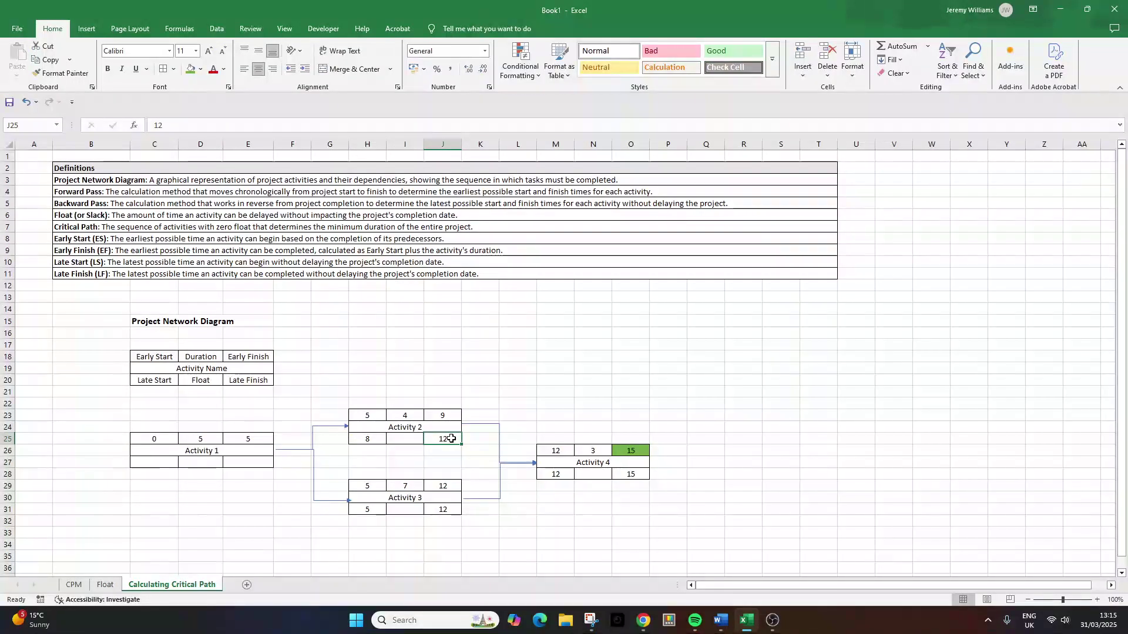
# Enter Activity 1's backward pass values: late start 0 and late finish 5
pyautogui.click(217, 463)
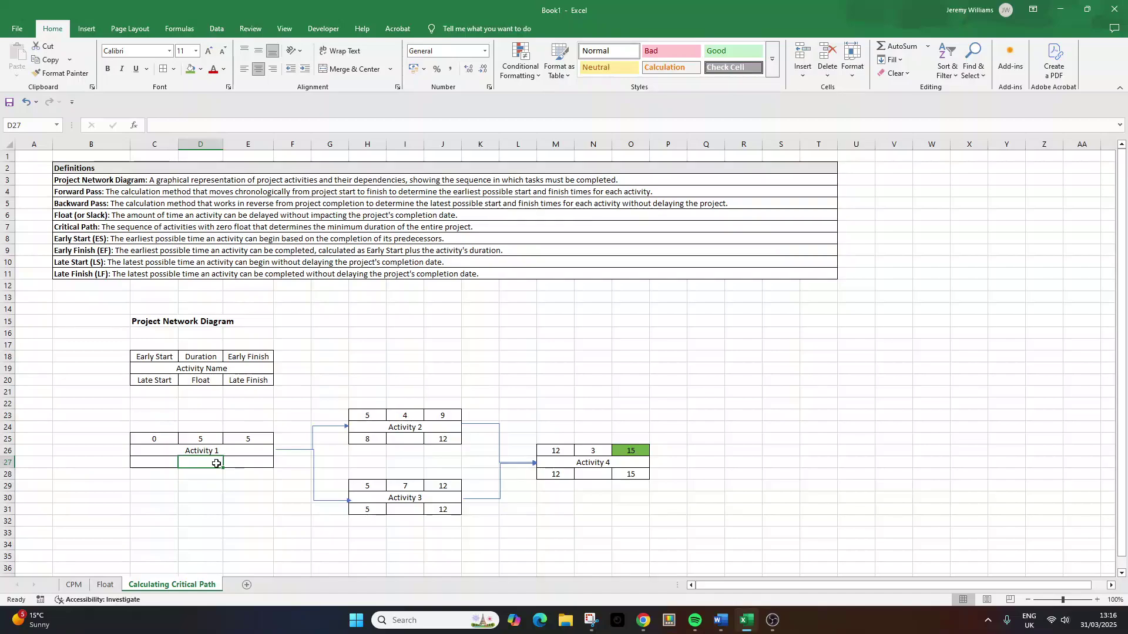
pyautogui.click(167, 461)
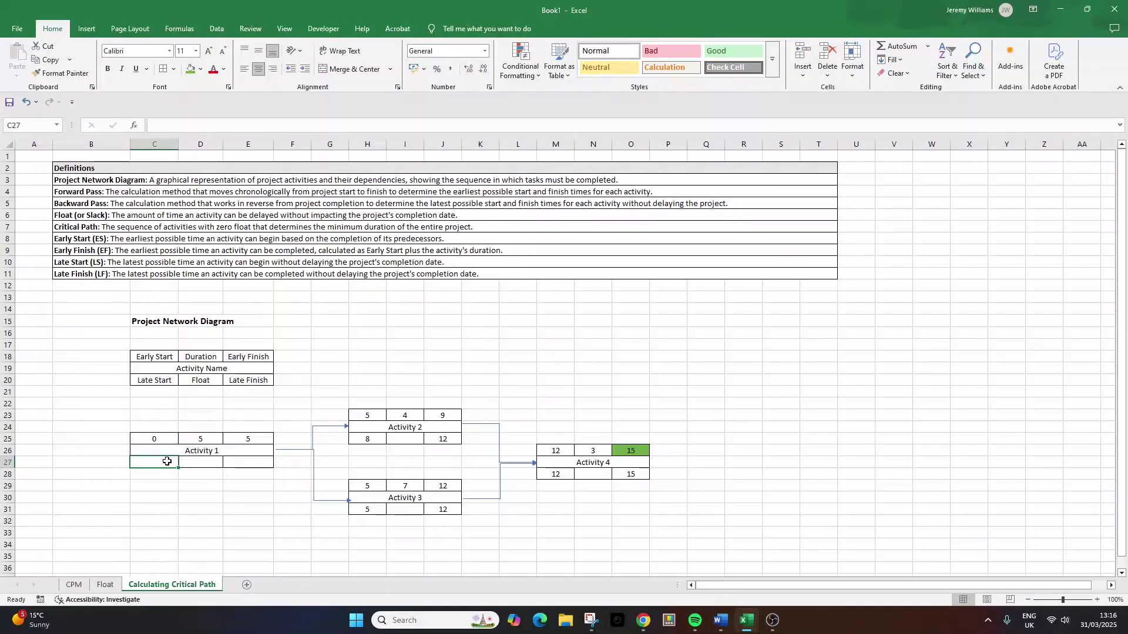
pyautogui.write('0')
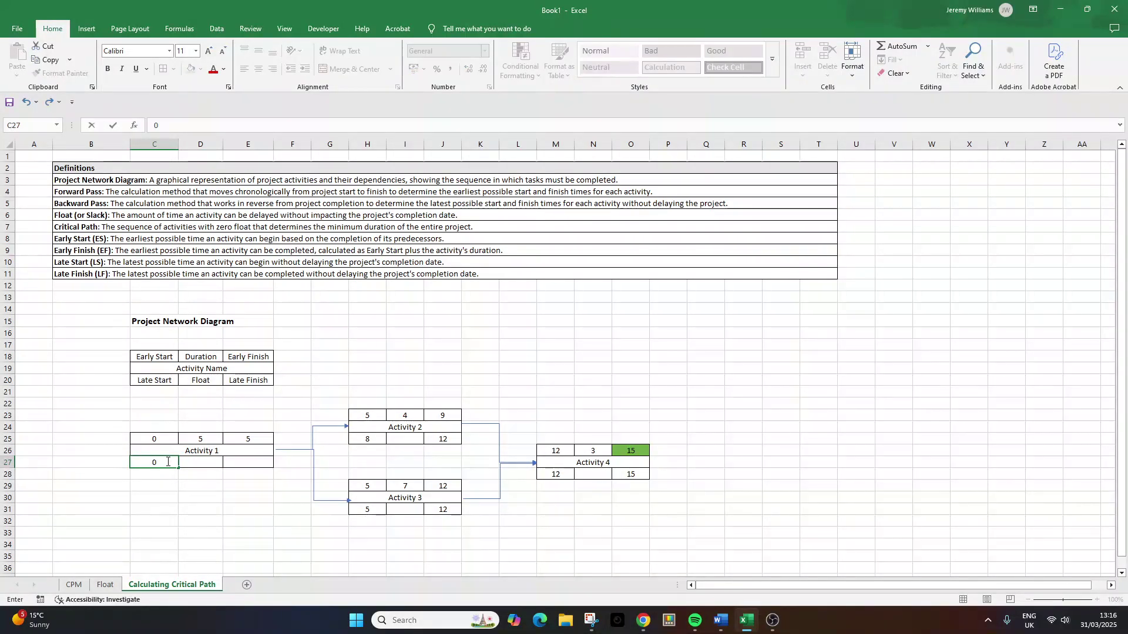
pyautogui.click(245, 461)
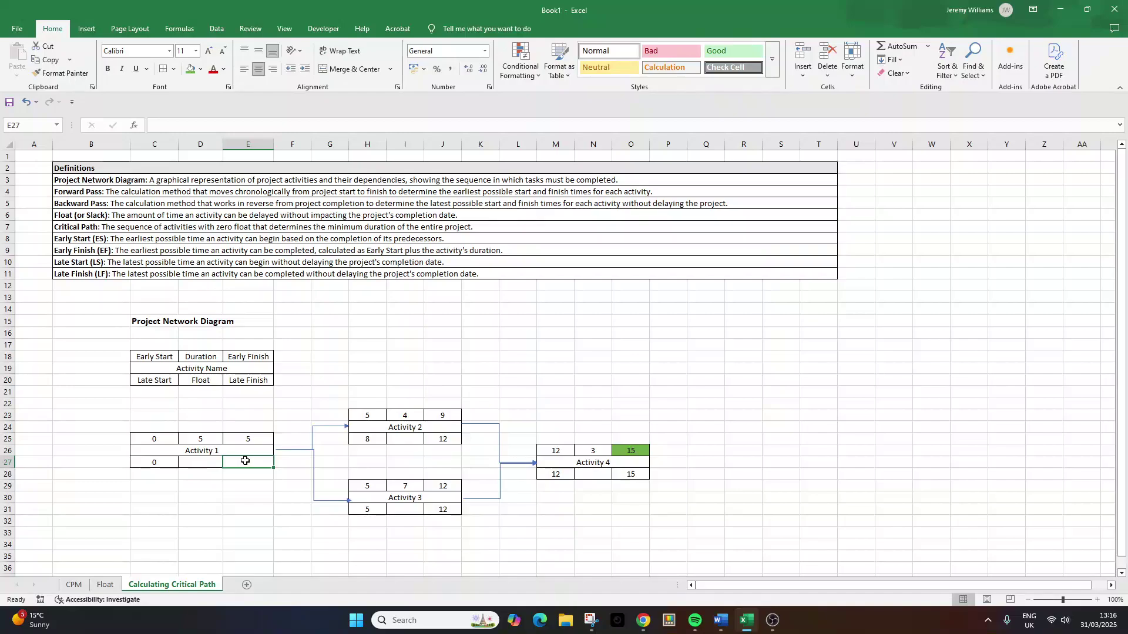
pyautogui.write('5')
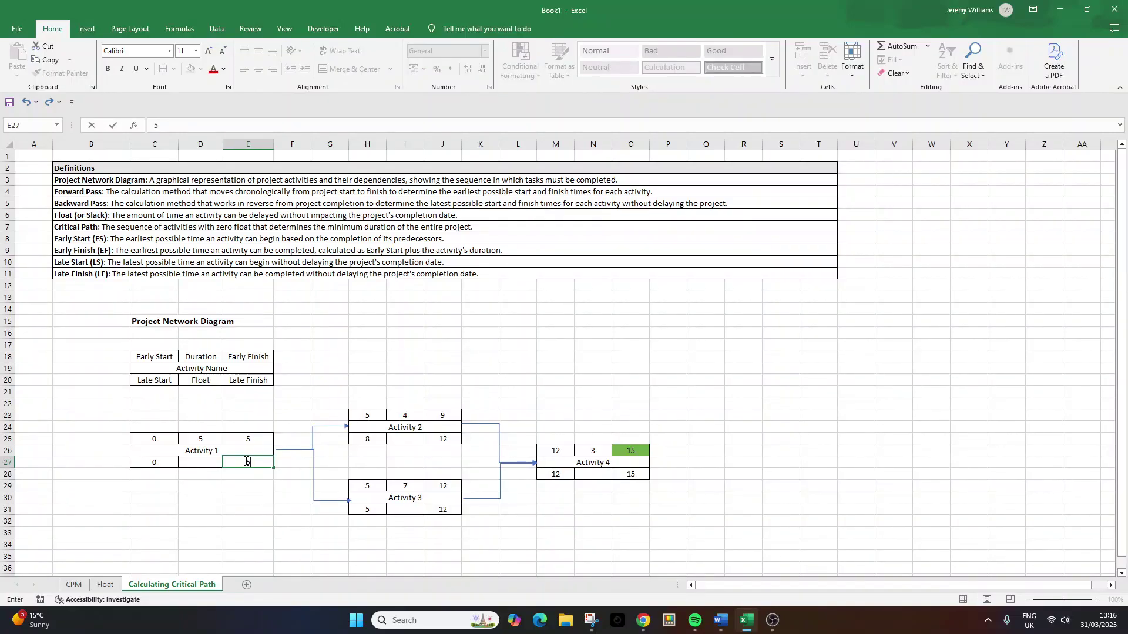
pyautogui.click(246, 477)
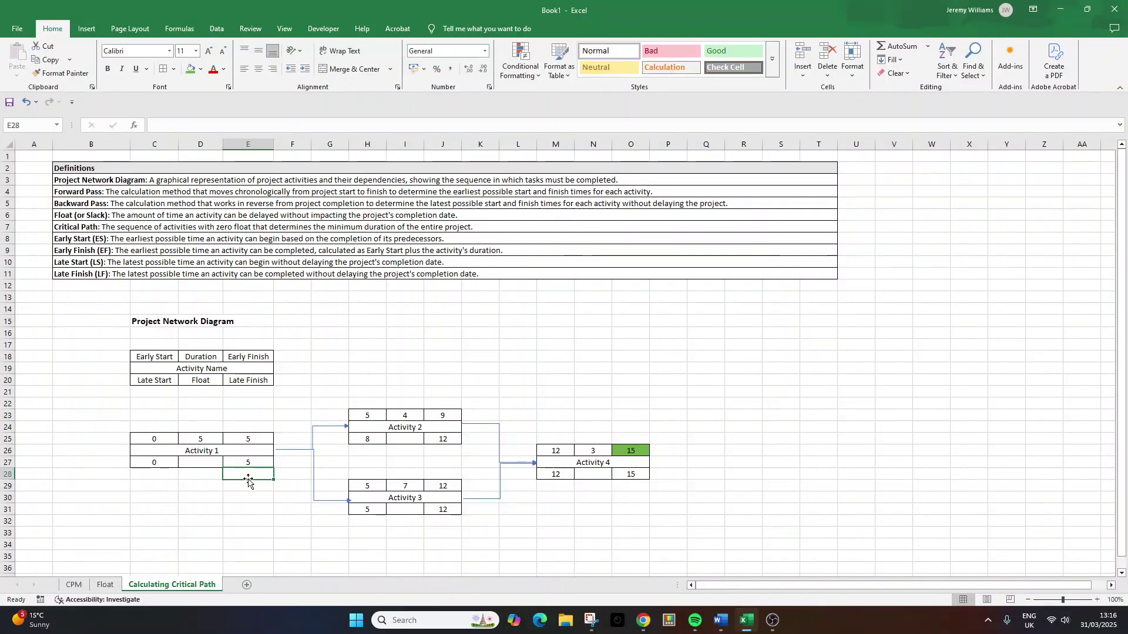
# Enter a float of 0 for Activity 1, in the float position given by the legend
pyautogui.click(198, 380)
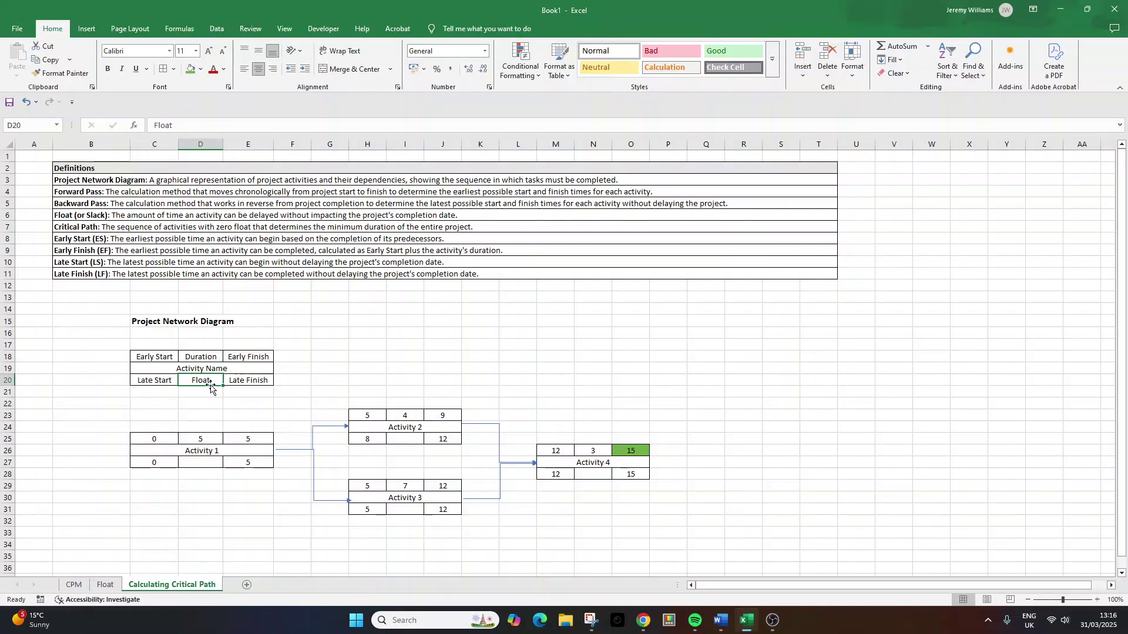
pyautogui.click(200, 464)
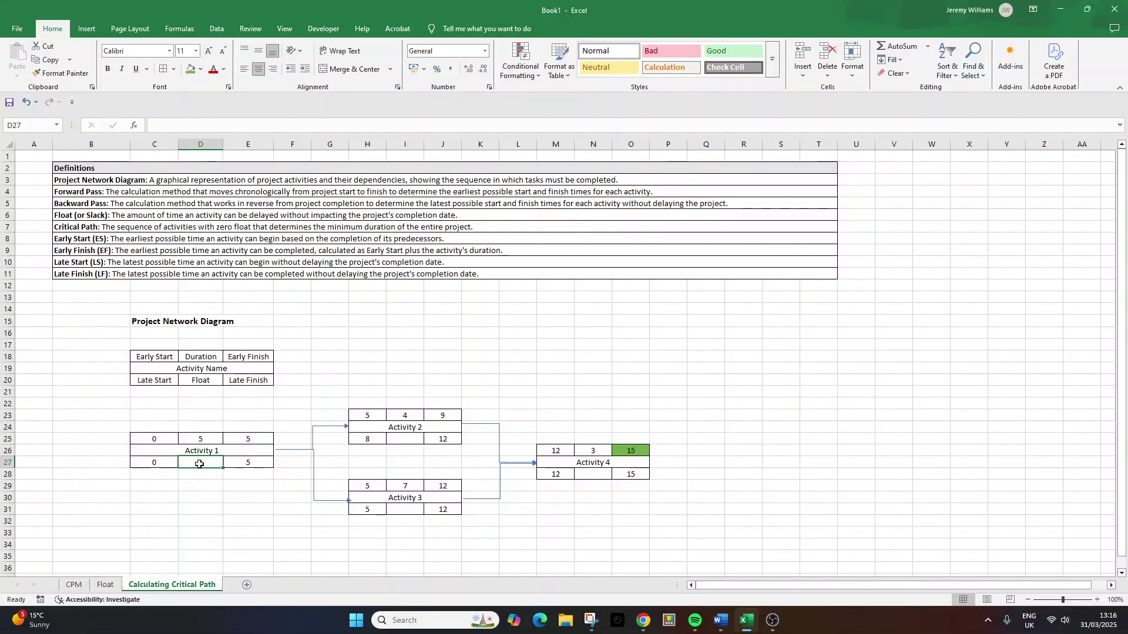
pyautogui.write('0')
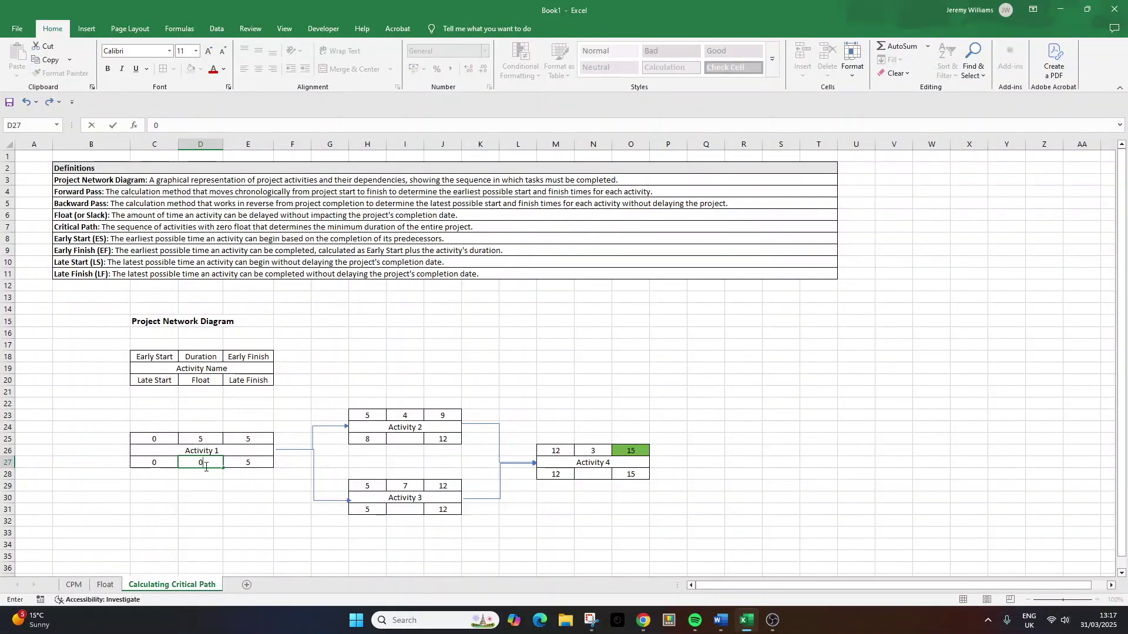
pyautogui.click(224, 473)
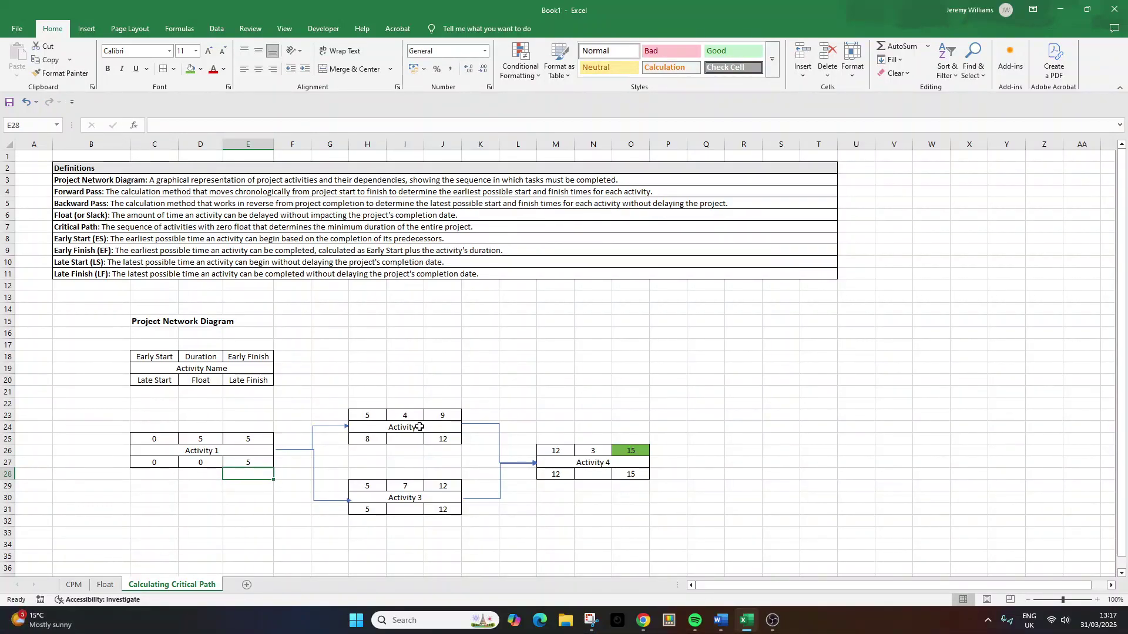
# Enter Activity 2's float of 3, worked out as its late start minus its early start
pyautogui.click(379, 440)
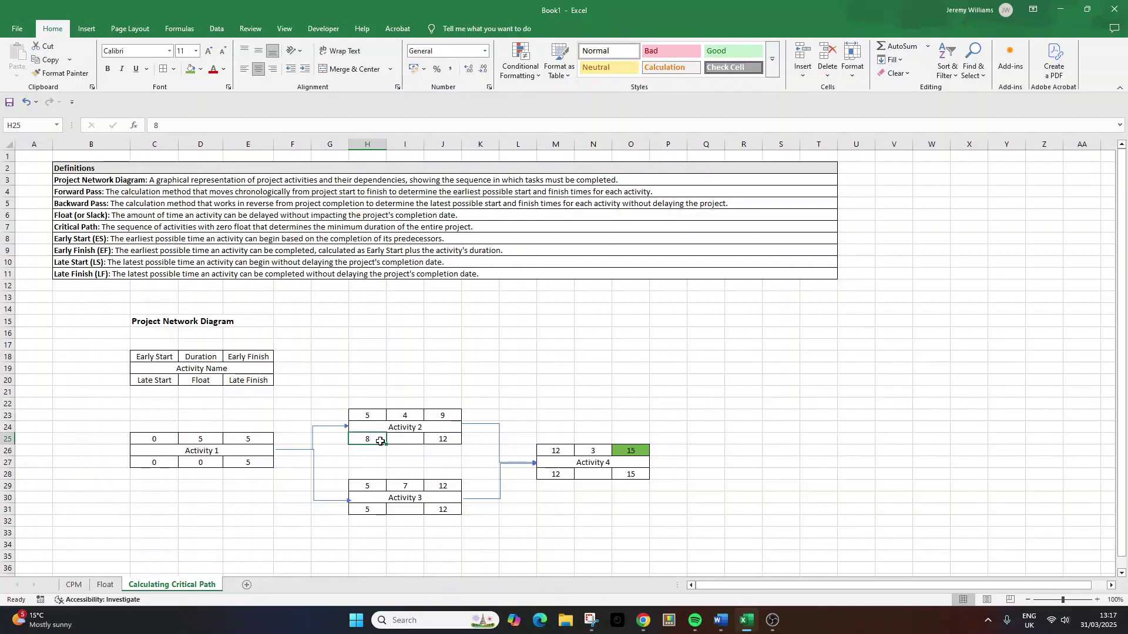
pyautogui.click(379, 414)
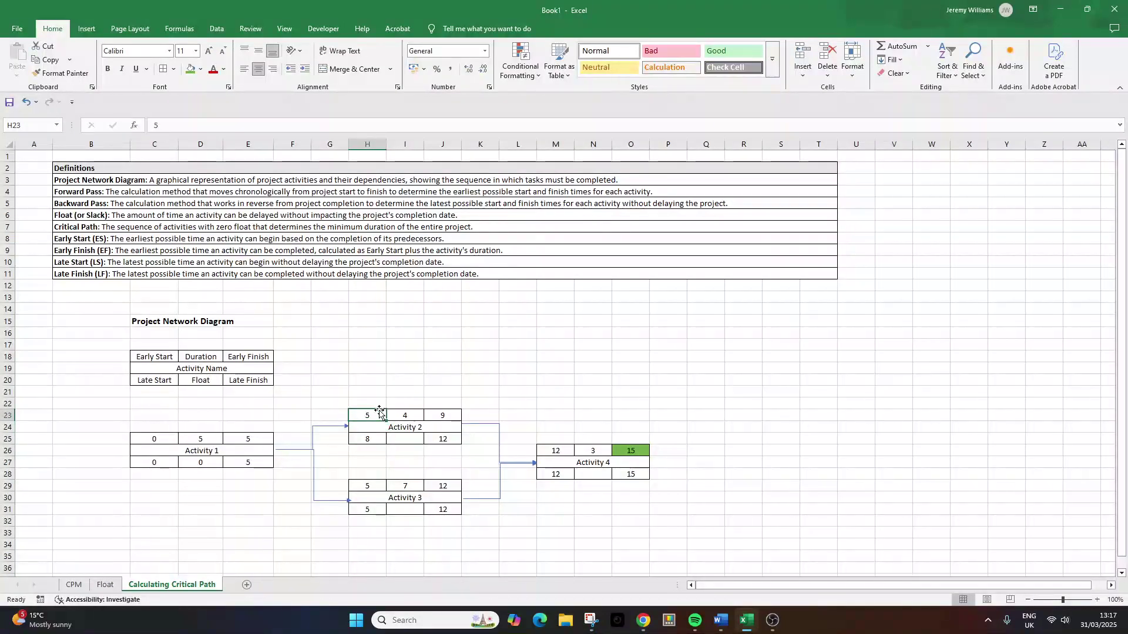
pyautogui.click(402, 440)
pyautogui.write('3')
pyautogui.press('Return')
pyautogui.press('Return')
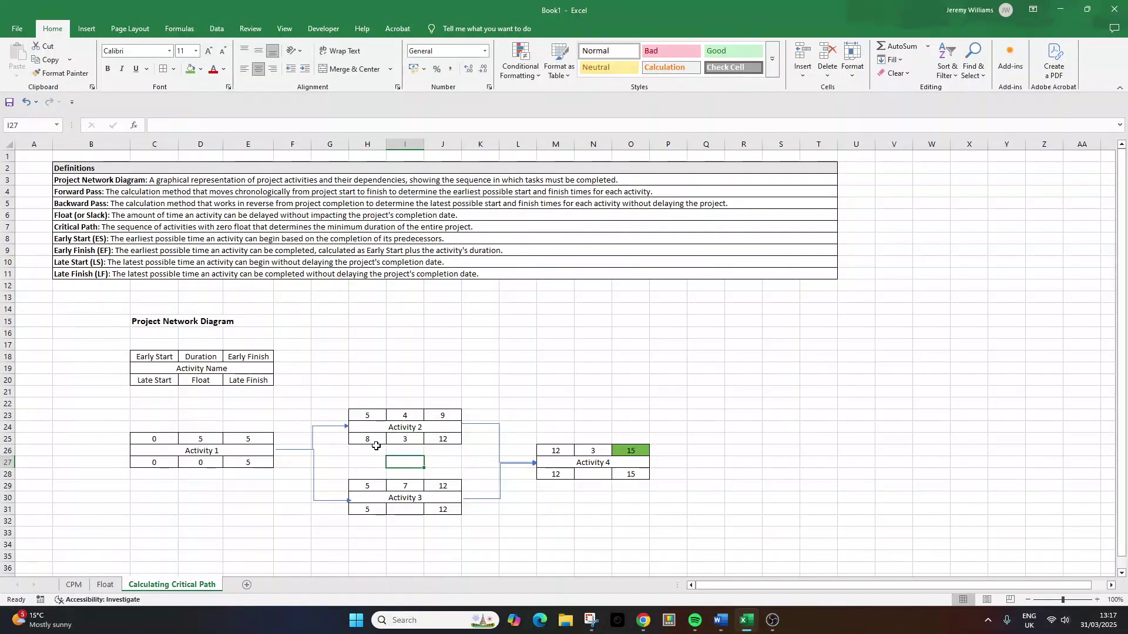
pyautogui.click(369, 440)
pyautogui.click(367, 416)
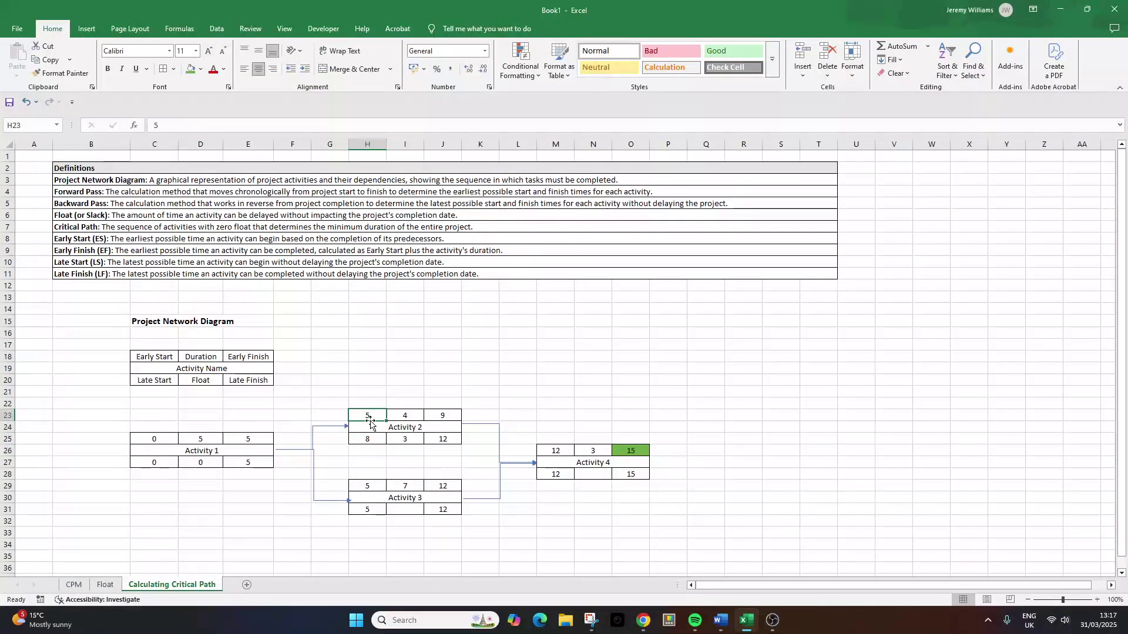
pyautogui.click(400, 443)
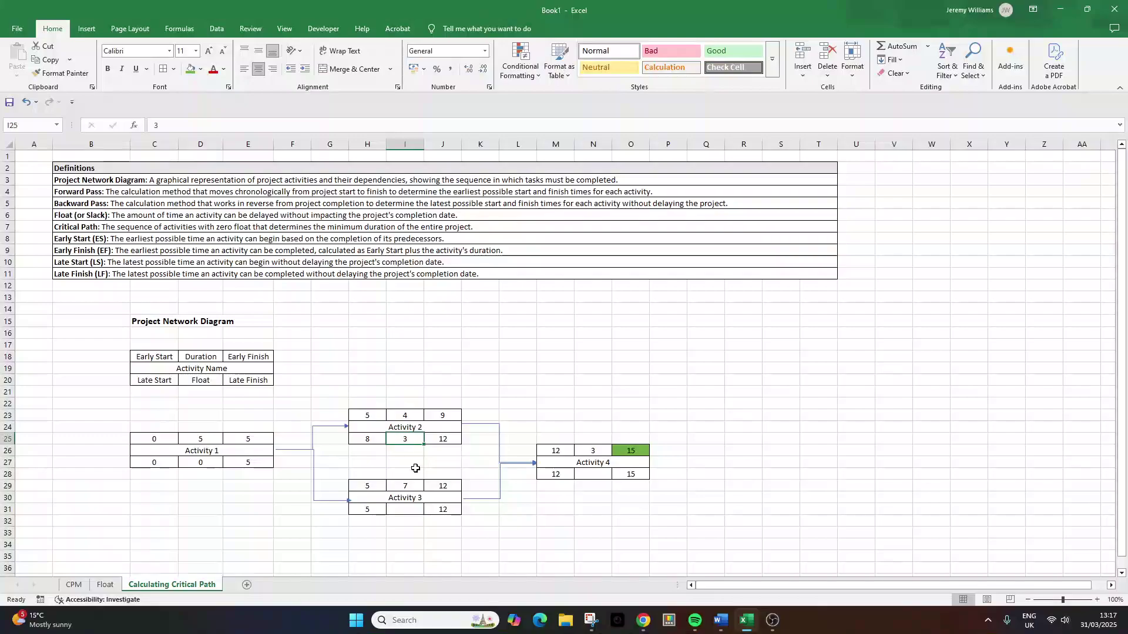
# Enter Activity 3's float of 0 from the difference between its late start and early start
pyautogui.click(377, 510)
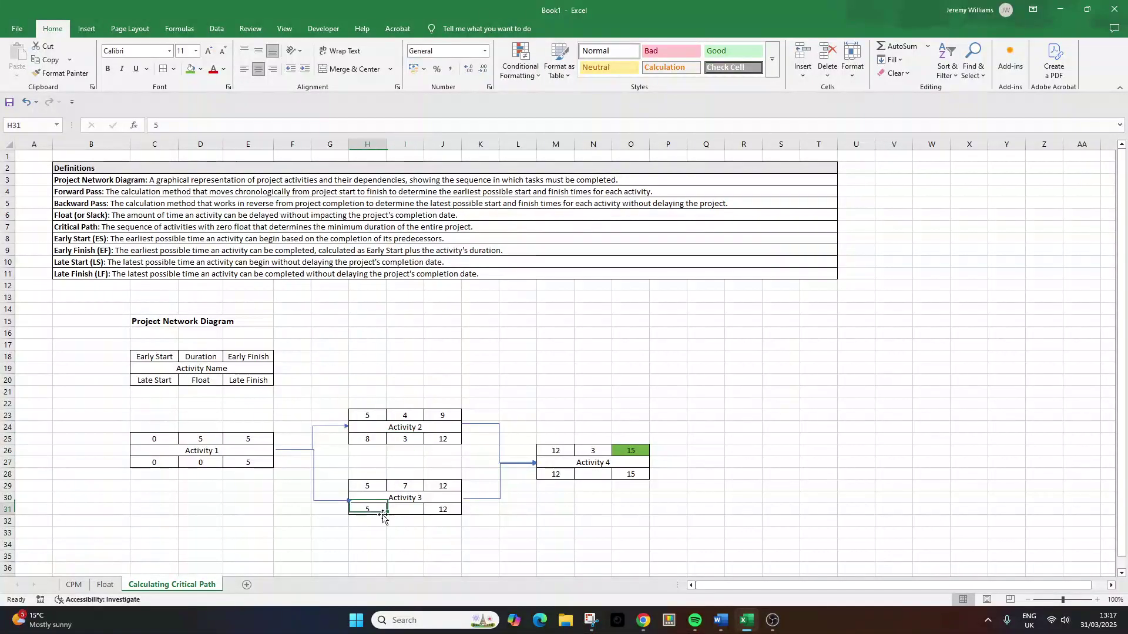
pyautogui.click(376, 486)
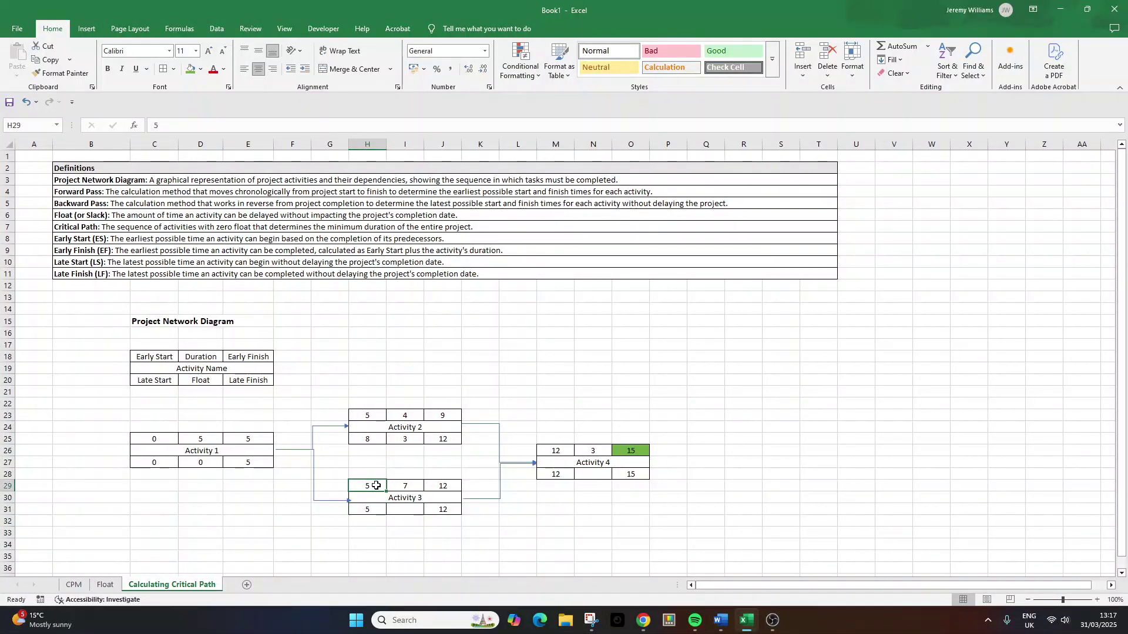
pyautogui.click(402, 511)
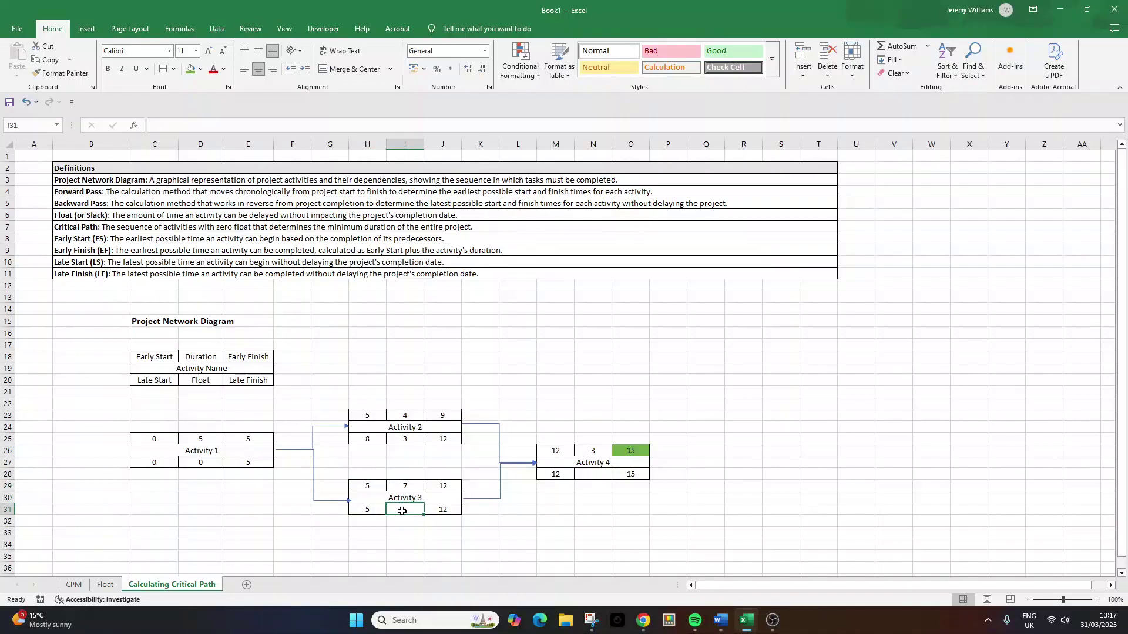
pyautogui.write('0')
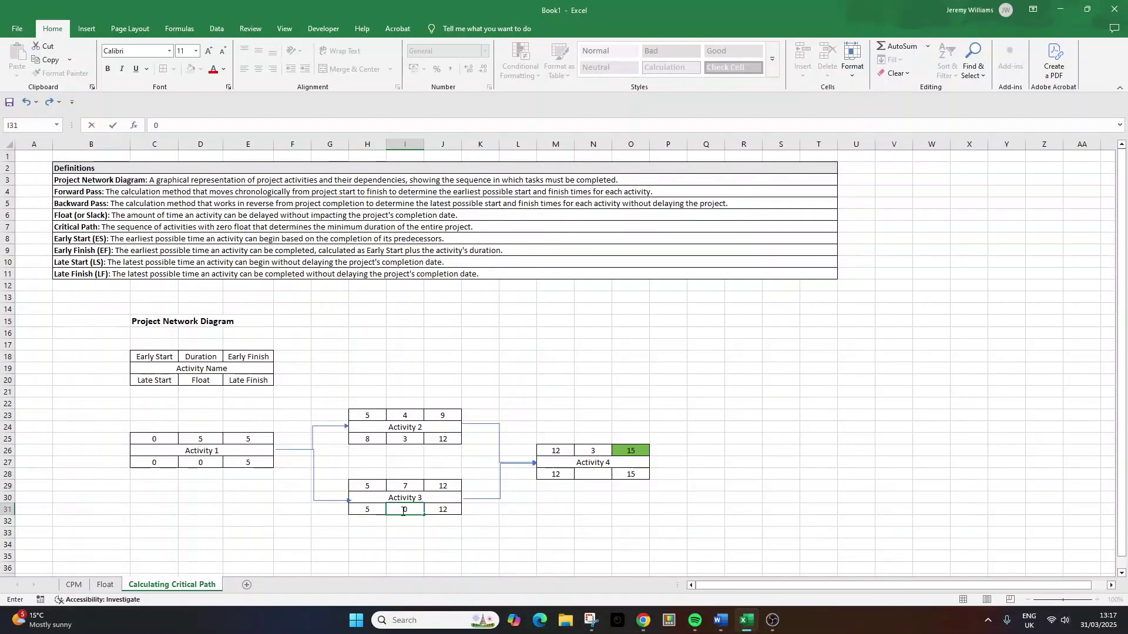
pyautogui.click(381, 490)
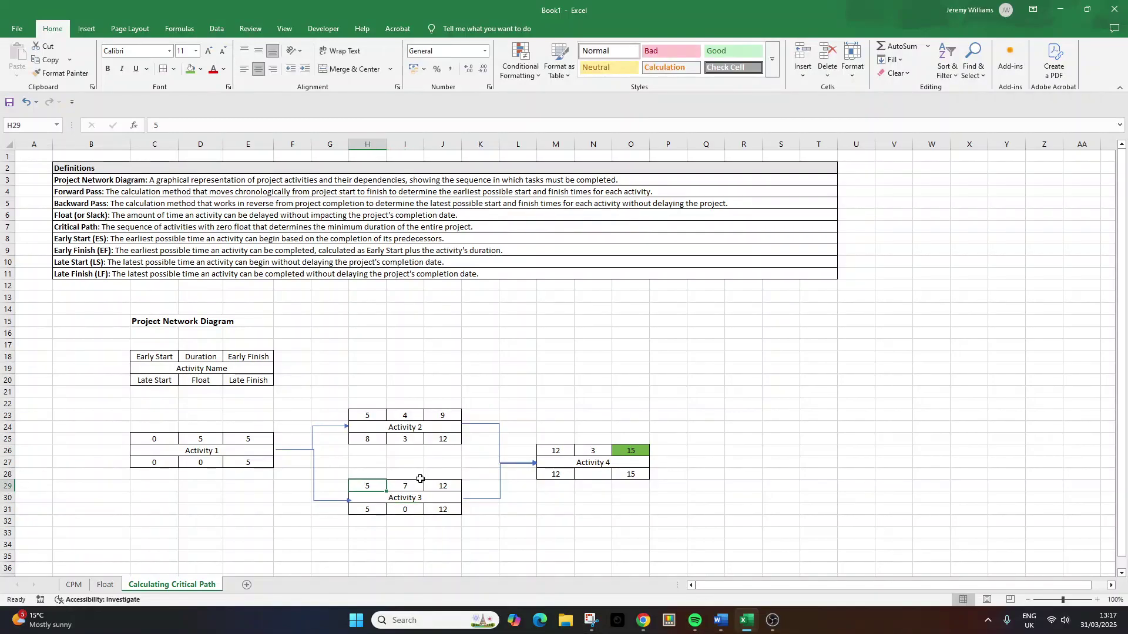
# Compare Activity 4's late start with its early start and enter its float as 0
pyautogui.click(587, 474)
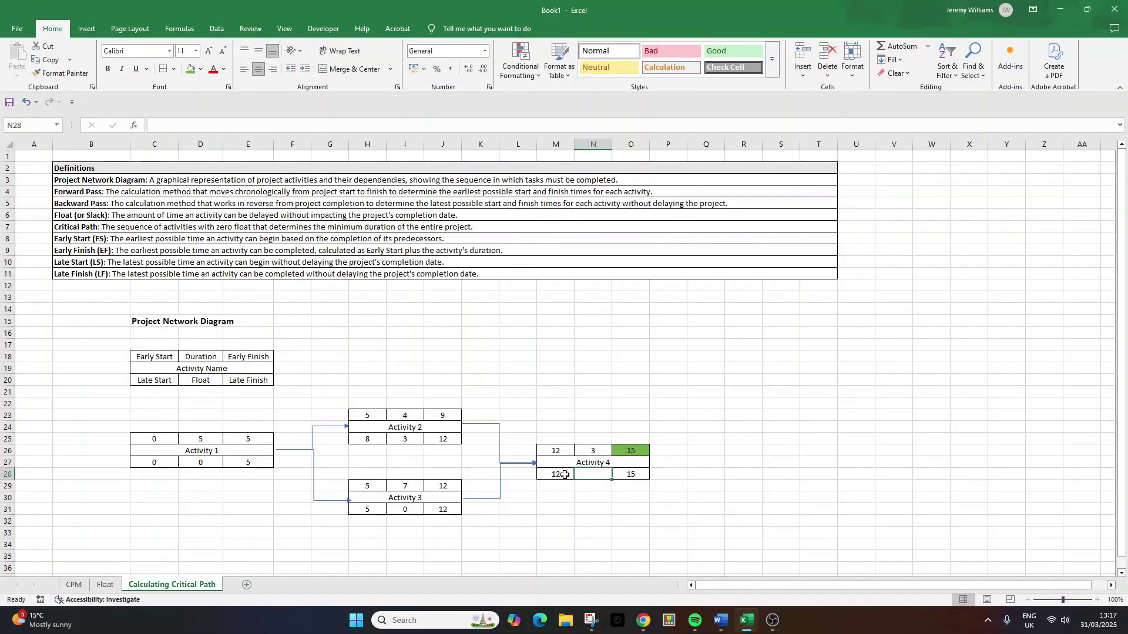
pyautogui.click(567, 452)
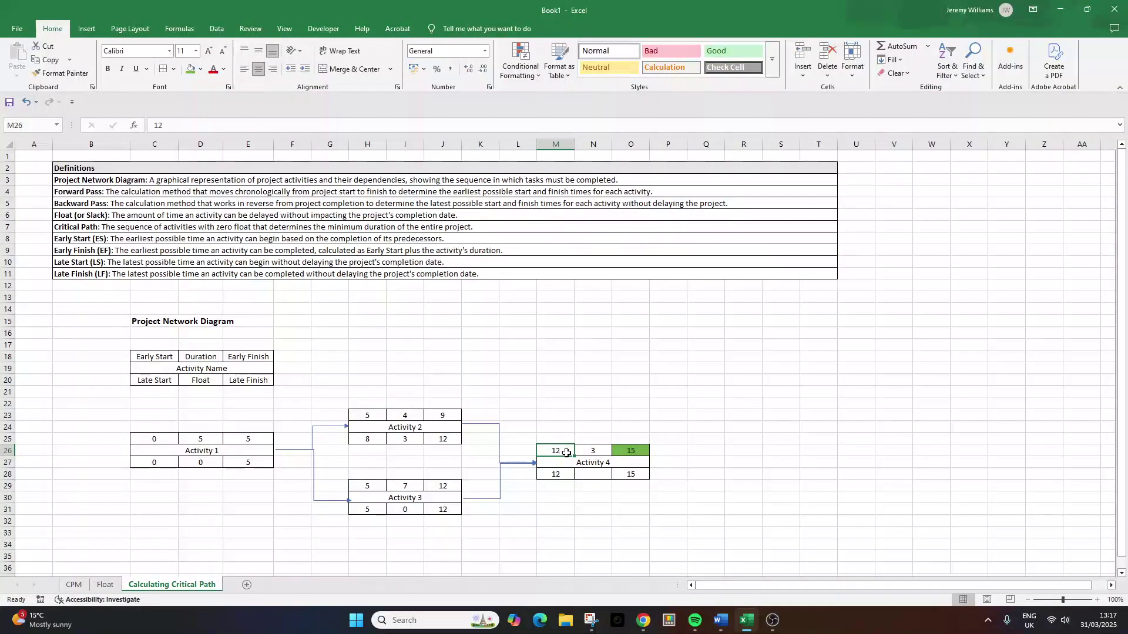
pyautogui.click(600, 471)
pyautogui.write('0')
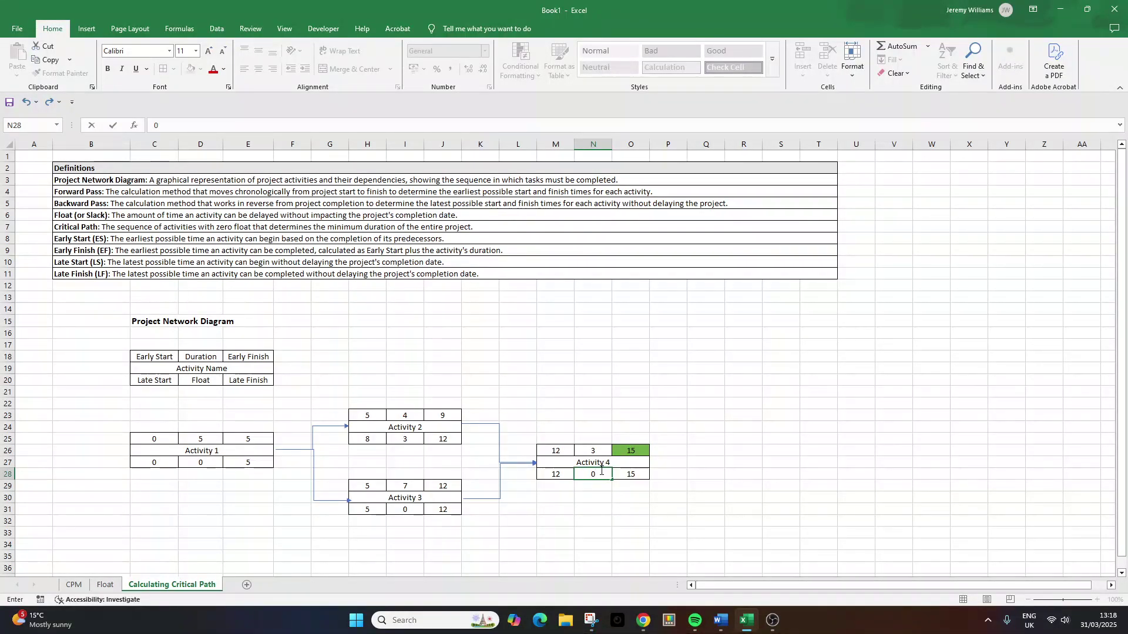
pyautogui.click(781, 417)
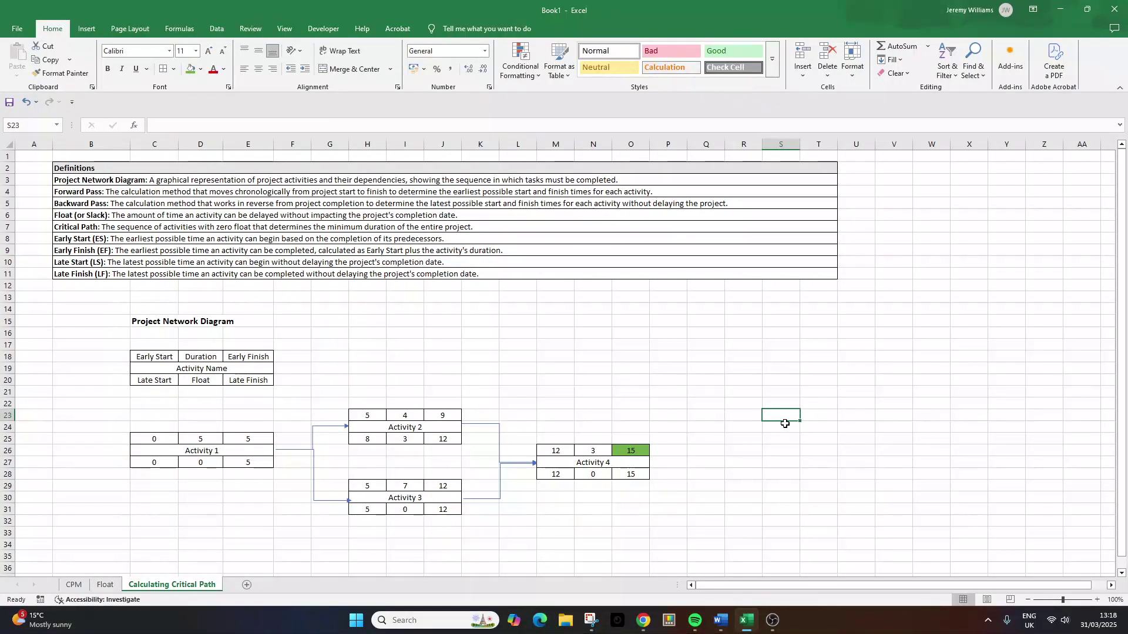